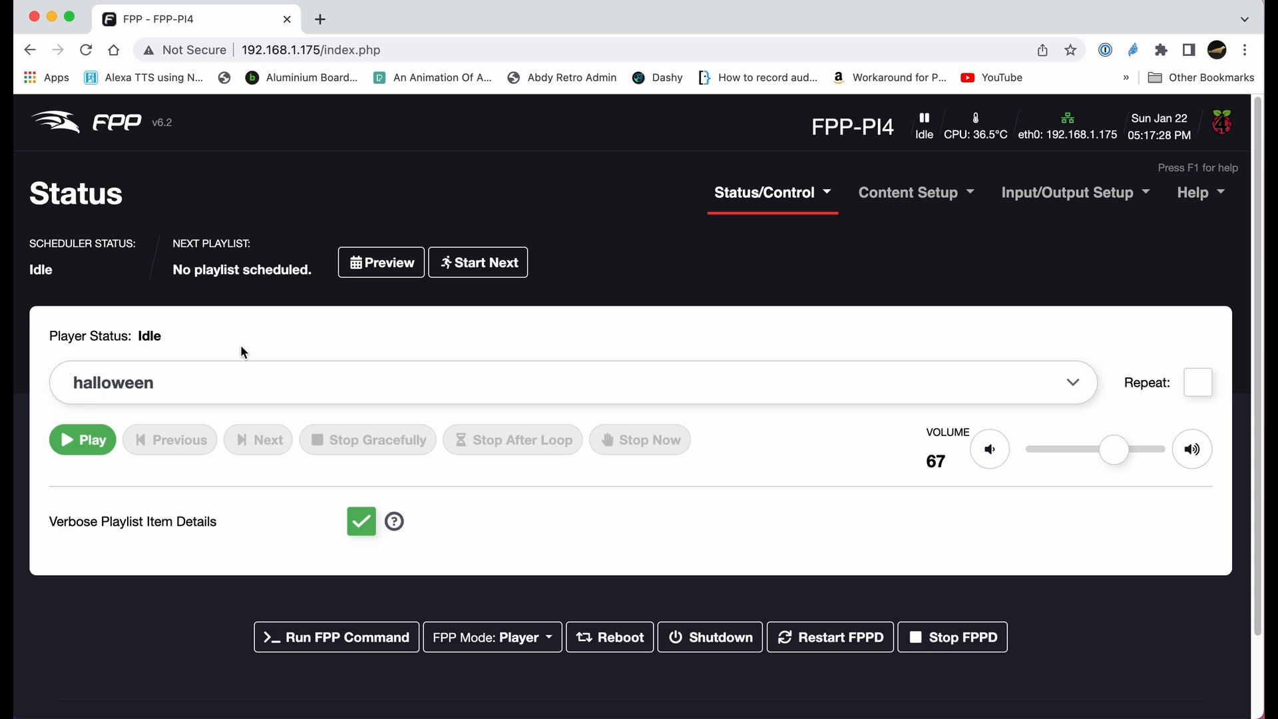
- Create a new playlist named "Main Show" with the description "My main show"
click(915, 193)
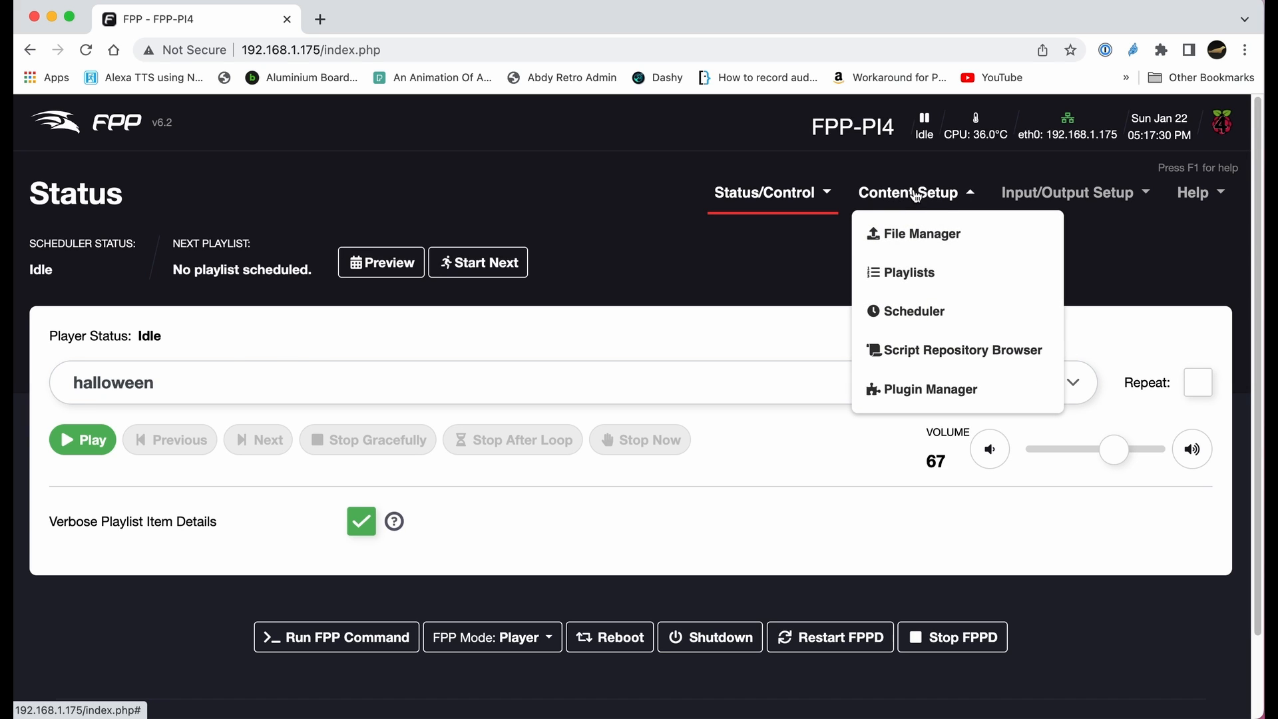
click(938, 270)
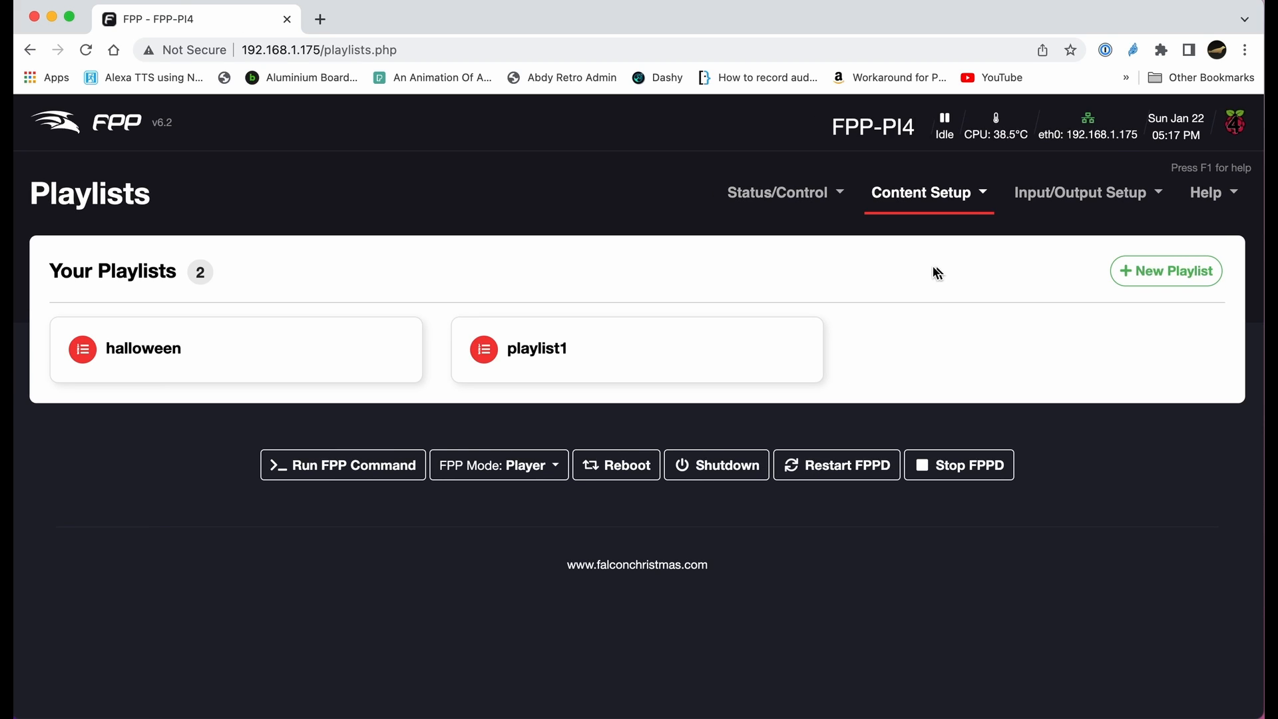
click(1156, 272)
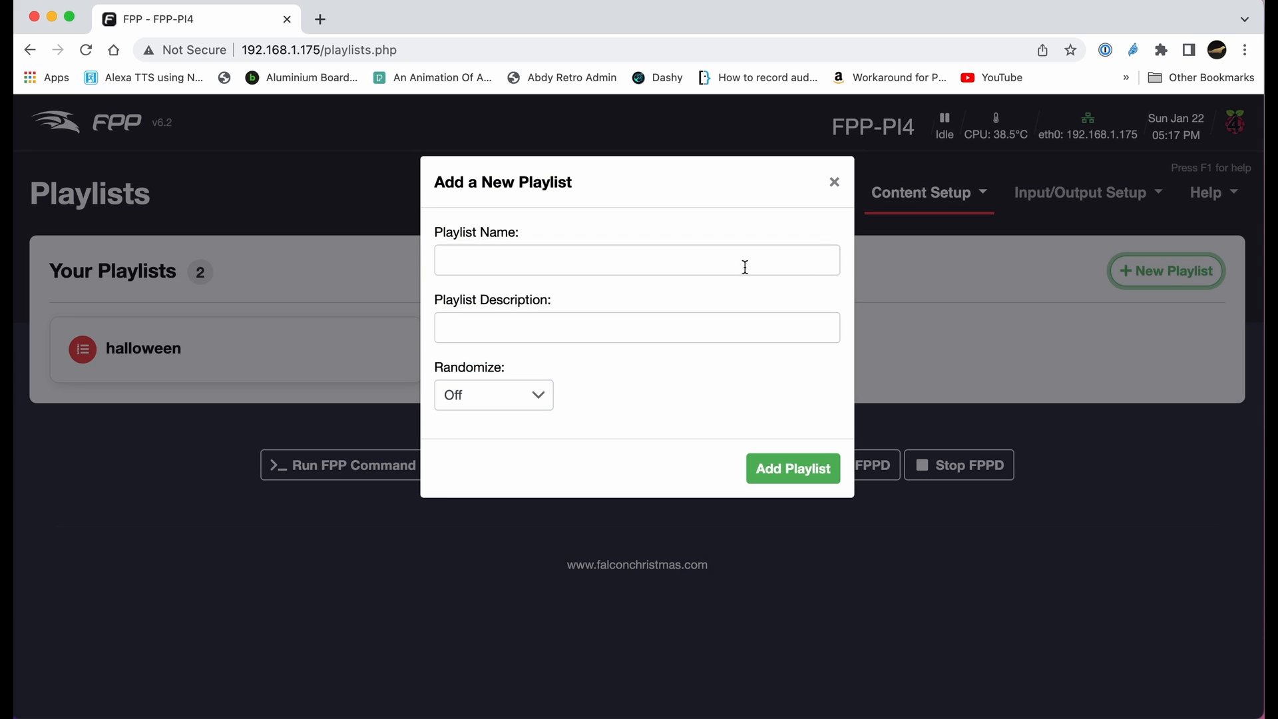
click(505, 259)
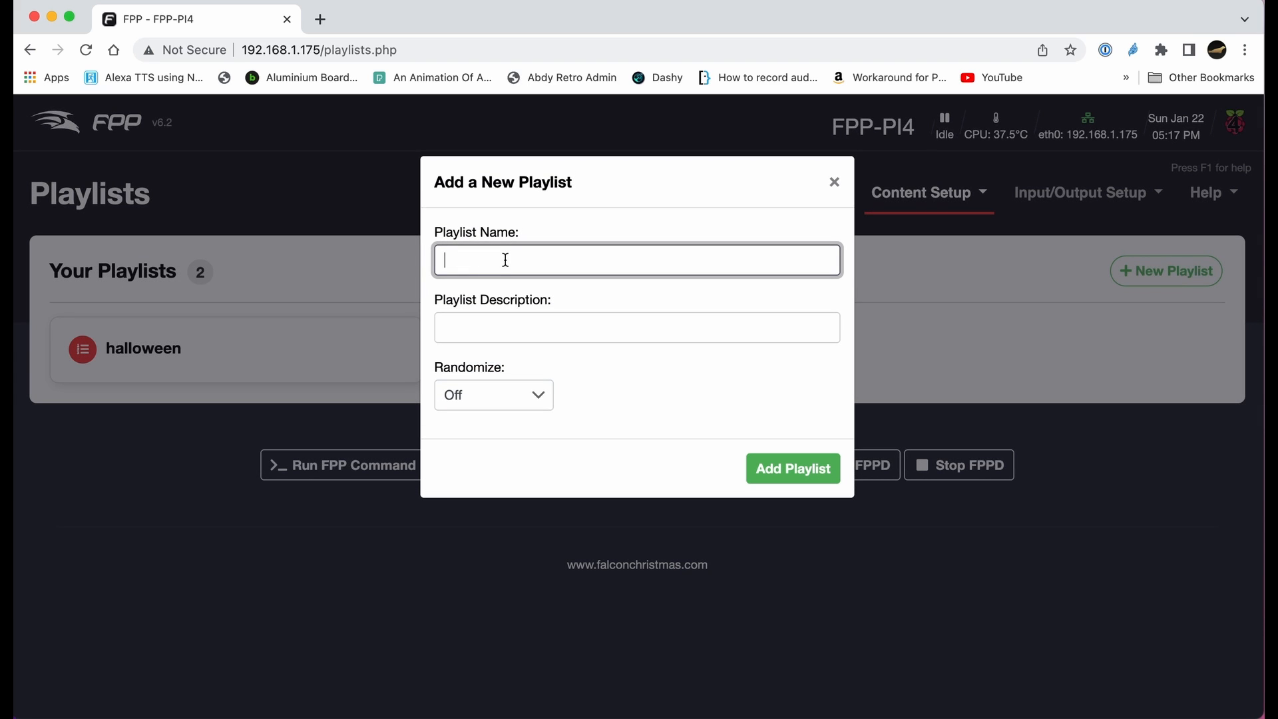
text(Main Show)
click(493, 324)
text(My mai)
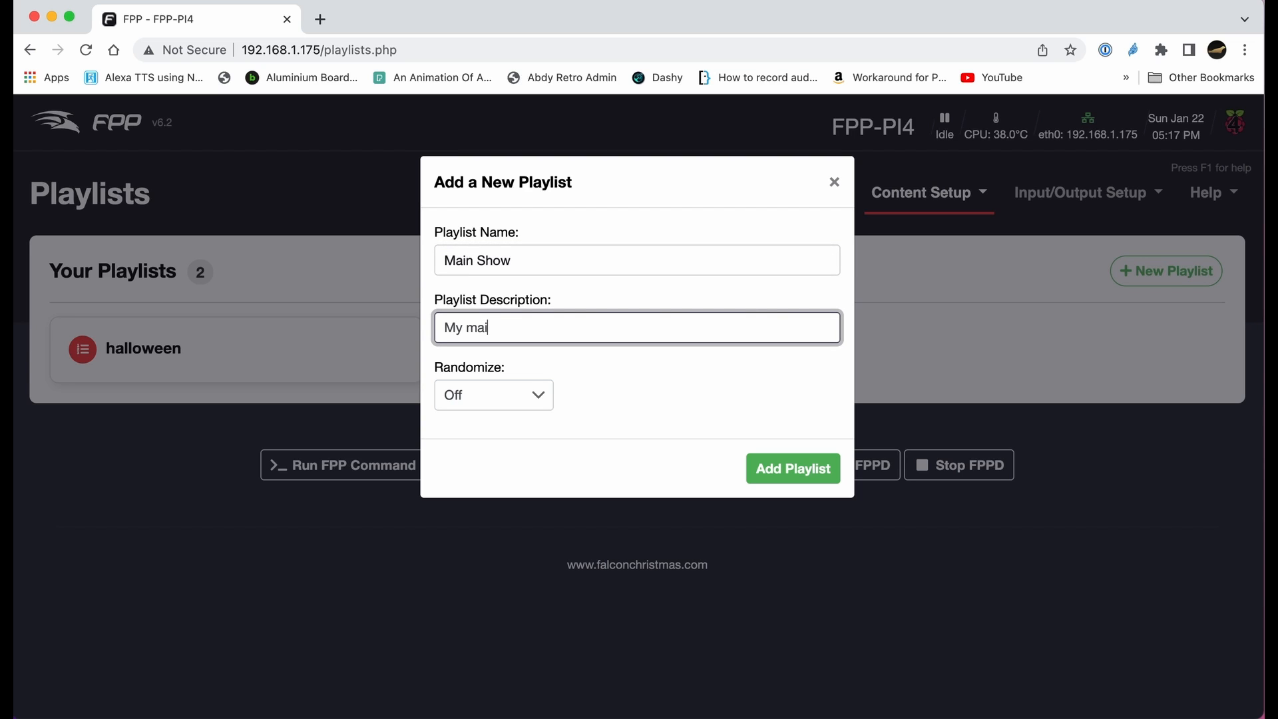
text(n show)
click(804, 485)
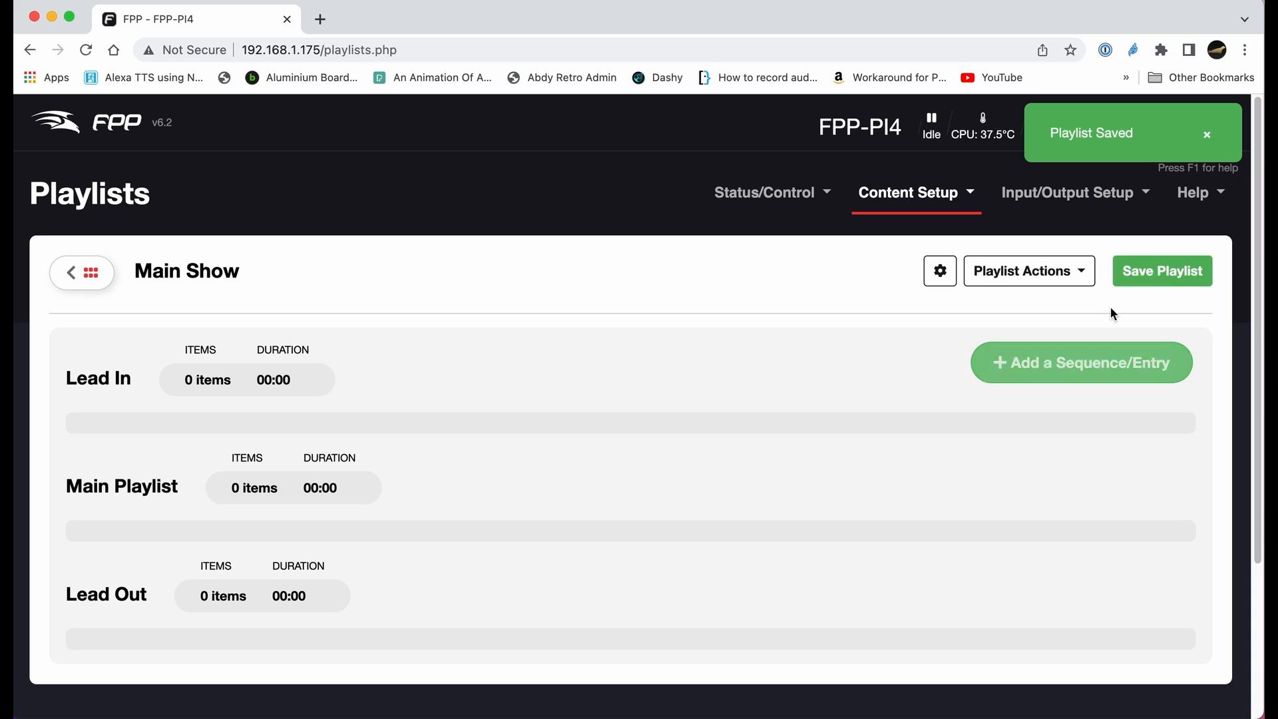
- Start a new playlist entry of type FPP Command and choose the MQTT command
click(1109, 365)
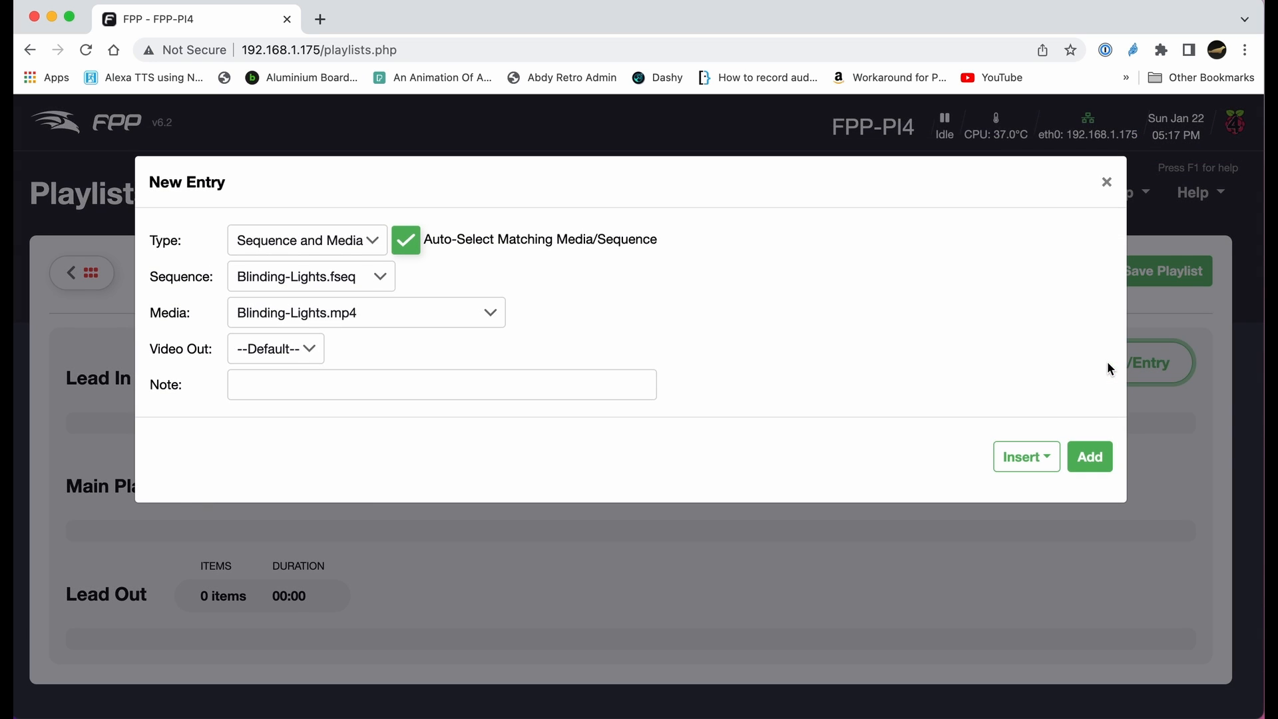
click(376, 246)
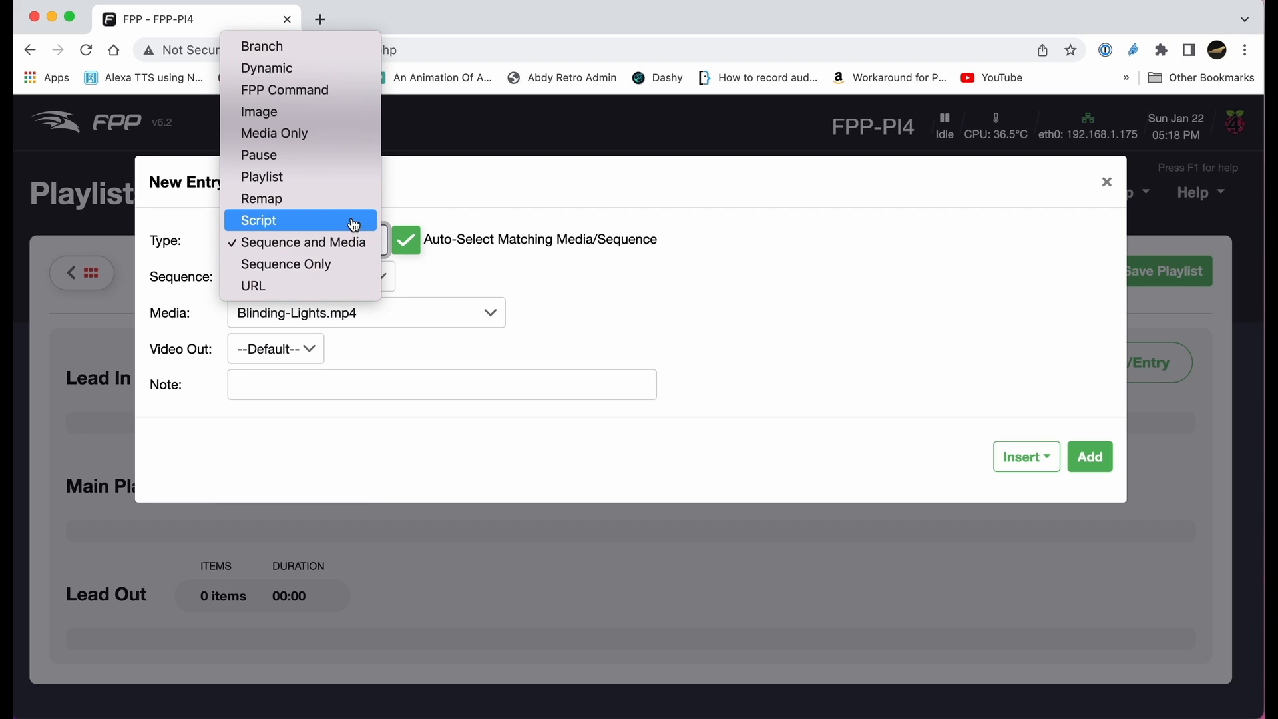
click(304, 98)
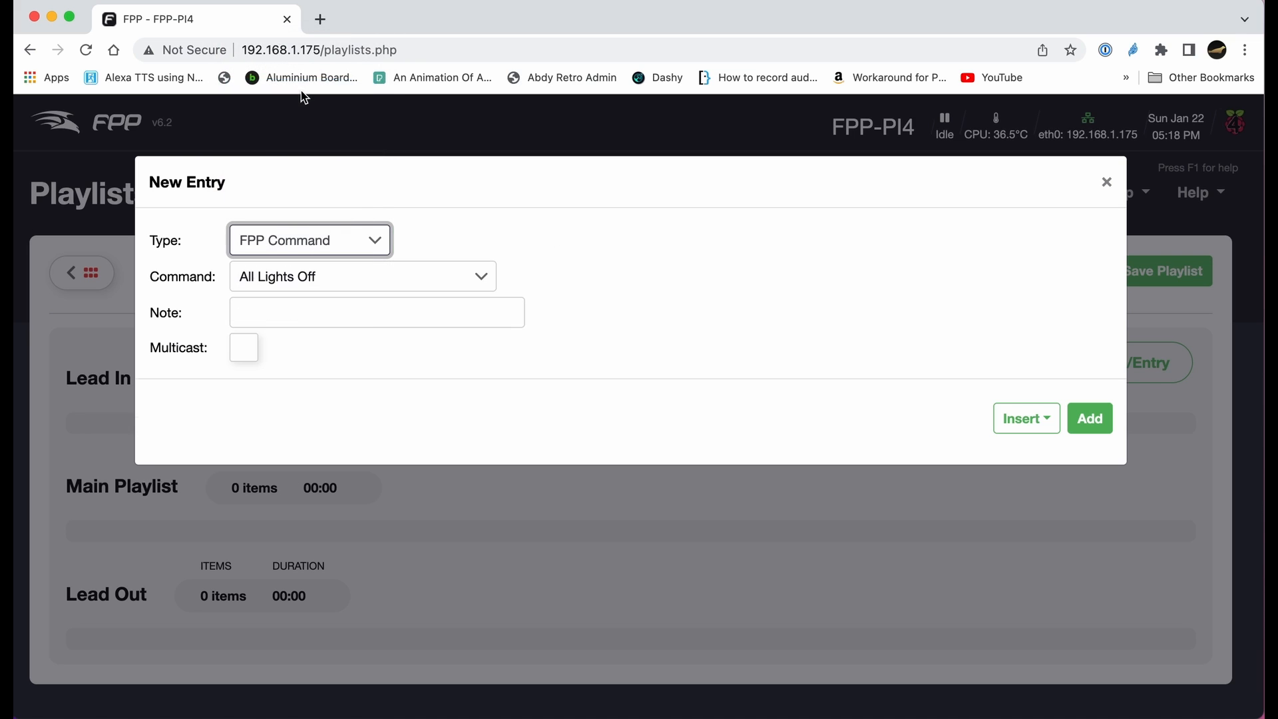
click(484, 280)
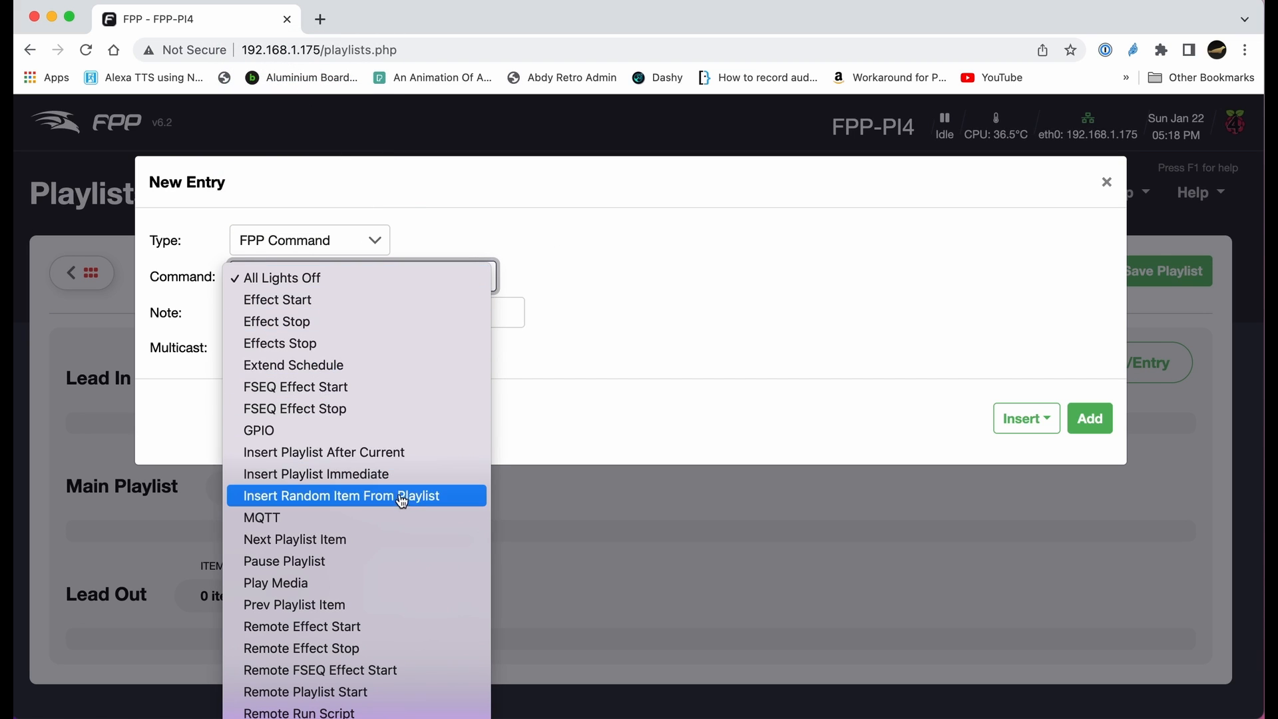
click(347, 518)
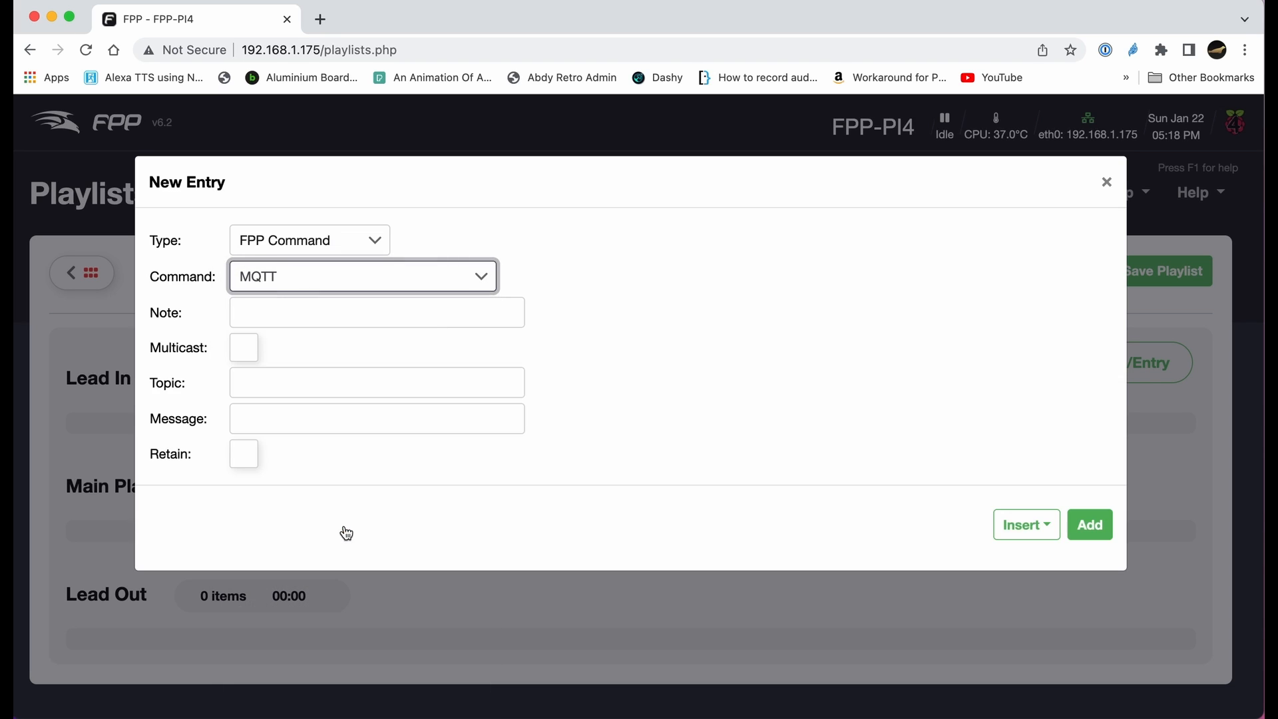
- Set the entry's note to "Turn On Power", topic to "cmnd/power1/power", message to "ON", and add it
click(270, 314)
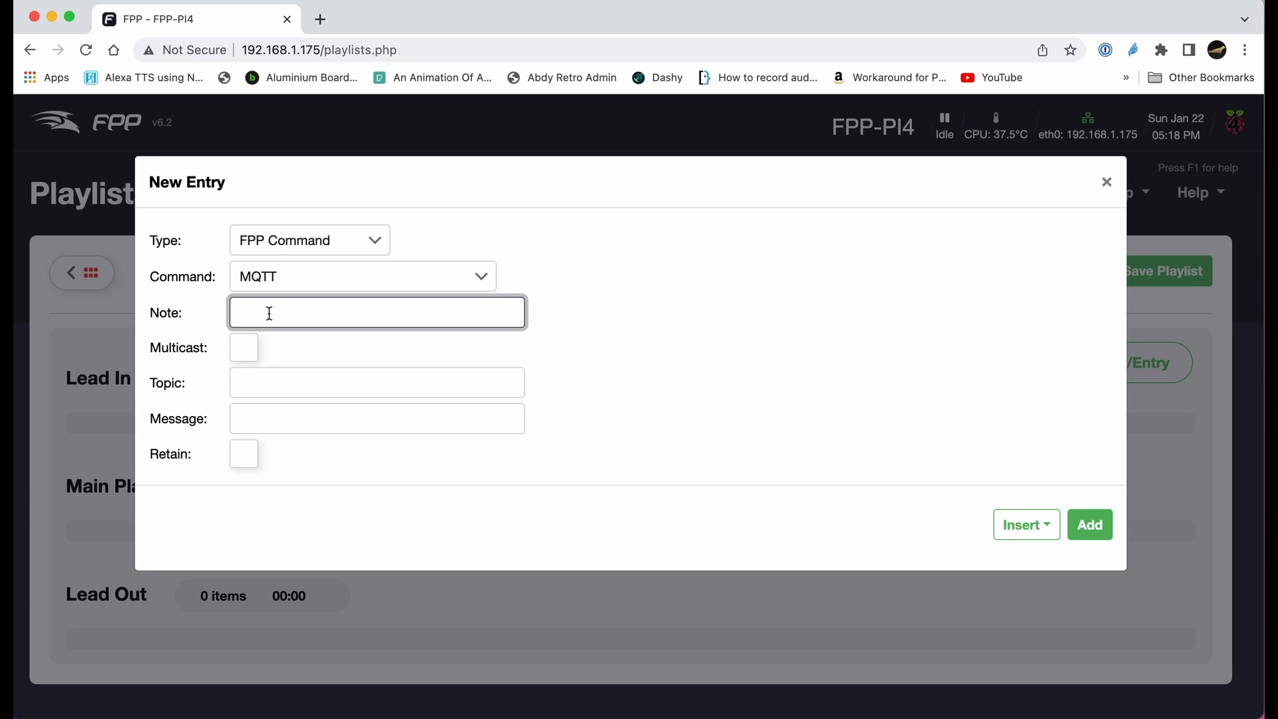
text(Turn On Power)
click(255, 385)
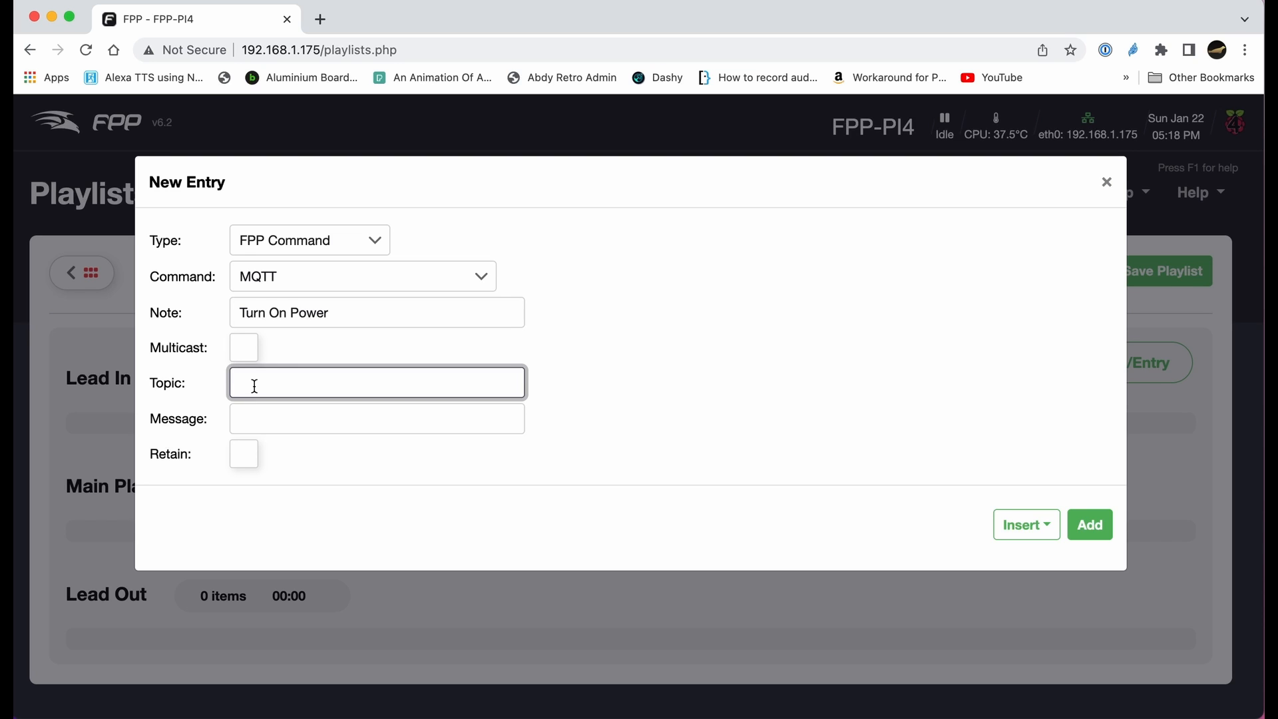
text(cmnd/po)
text(e)
key(BackSpace)
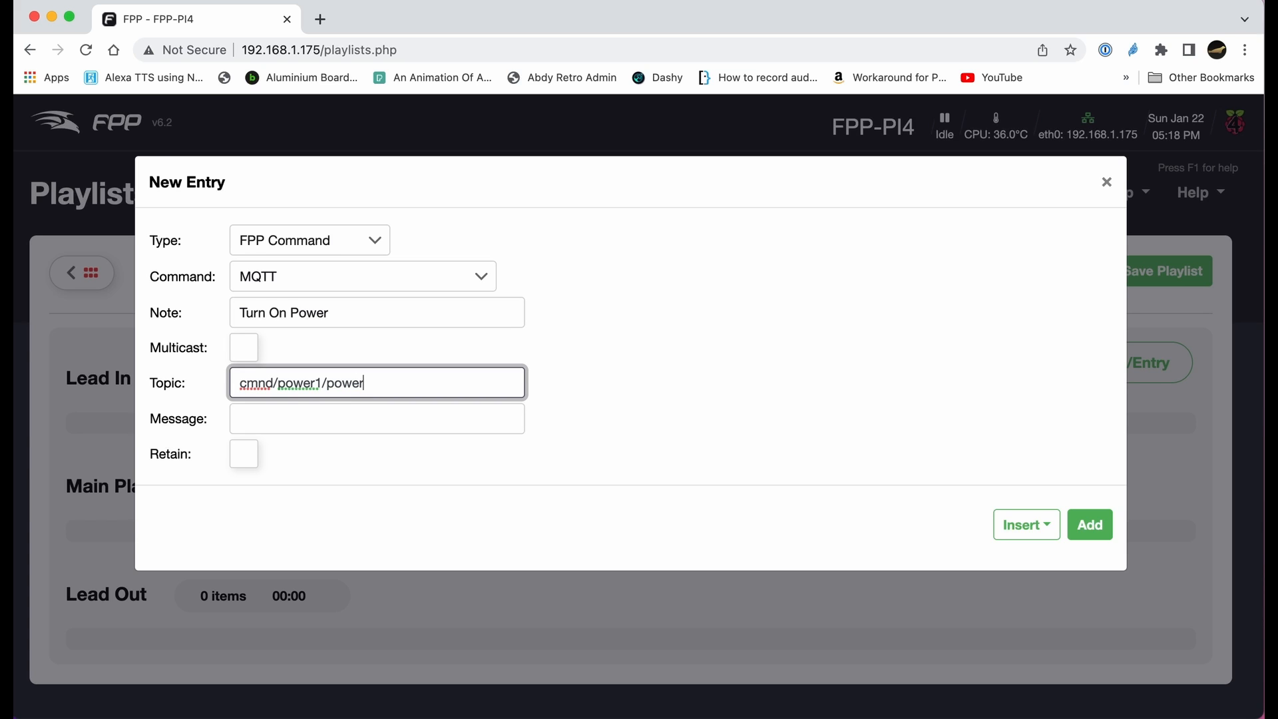
click(262, 422)
text(ON)
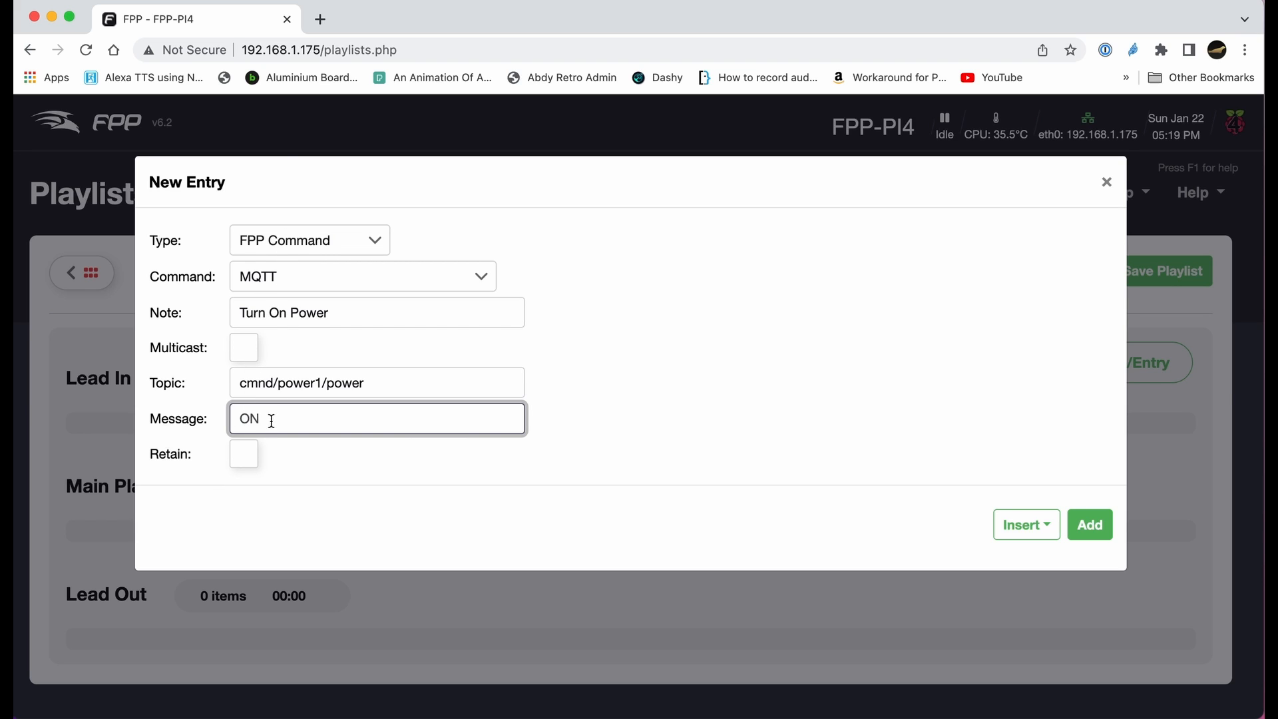
click(1092, 525)
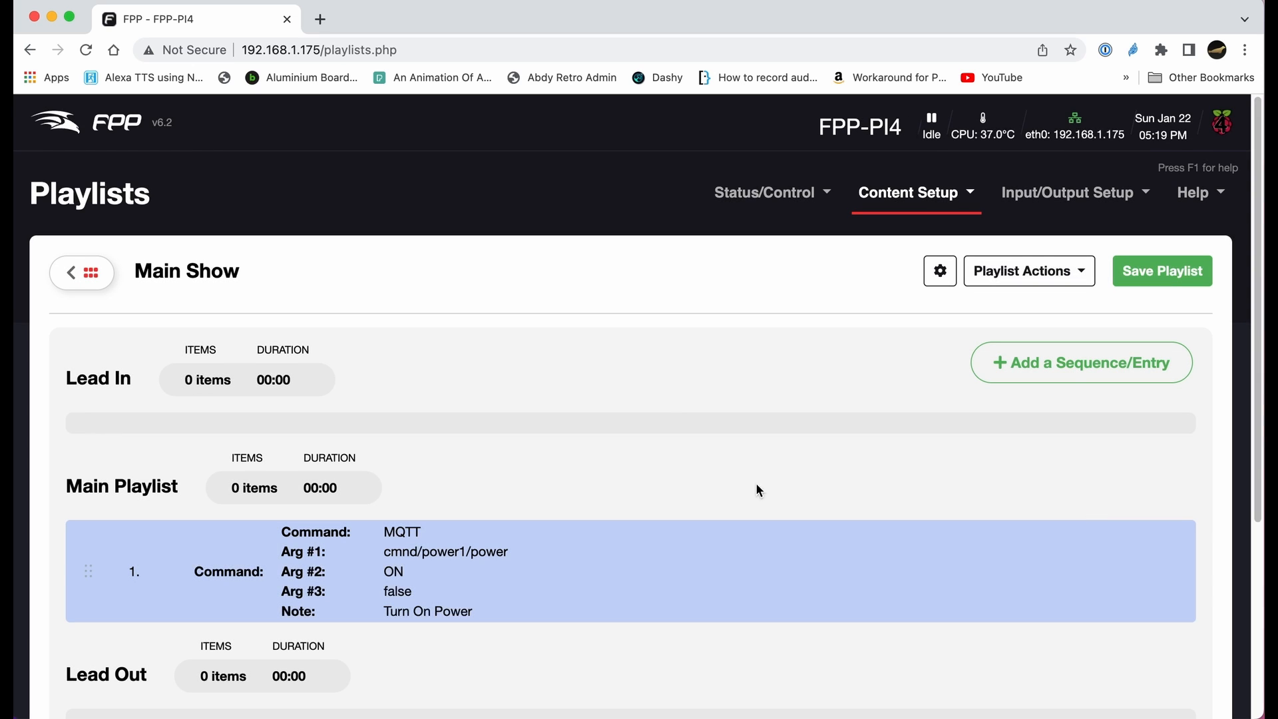
- Move the Turn On Power entry into the Lead In section
scroll(675, 465, down, 2)
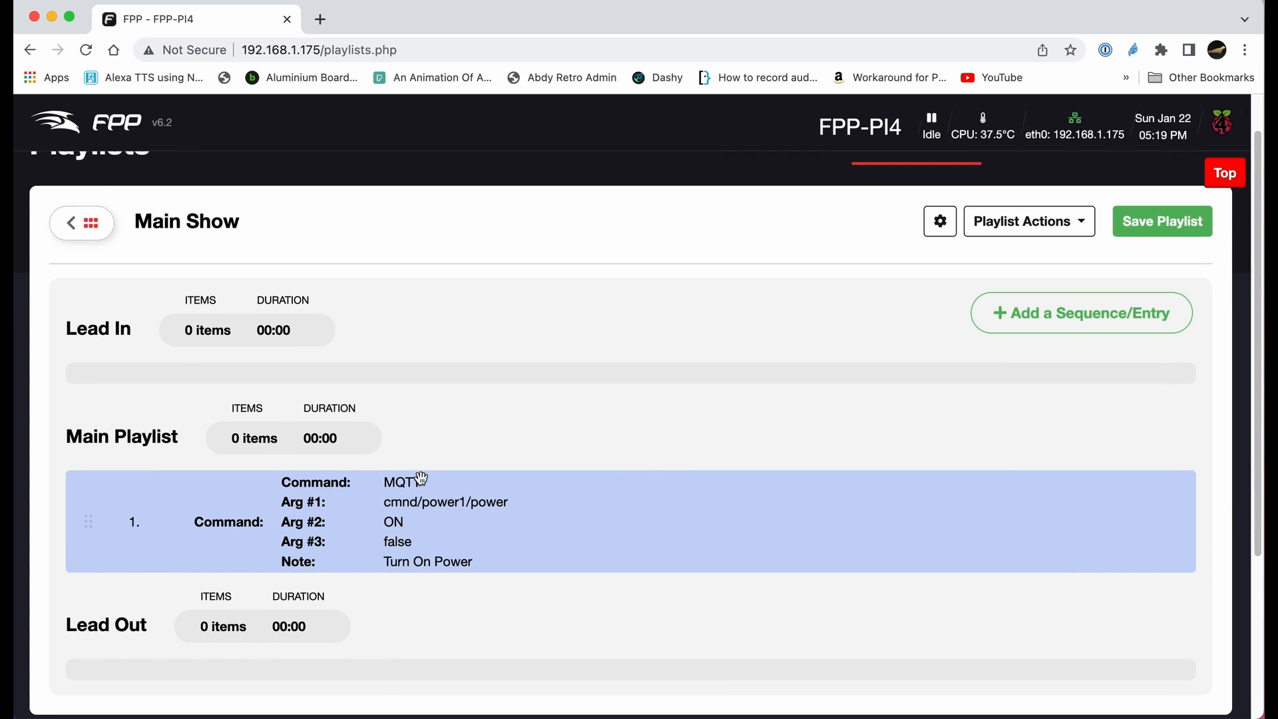
drag(410, 537, 416, 341)
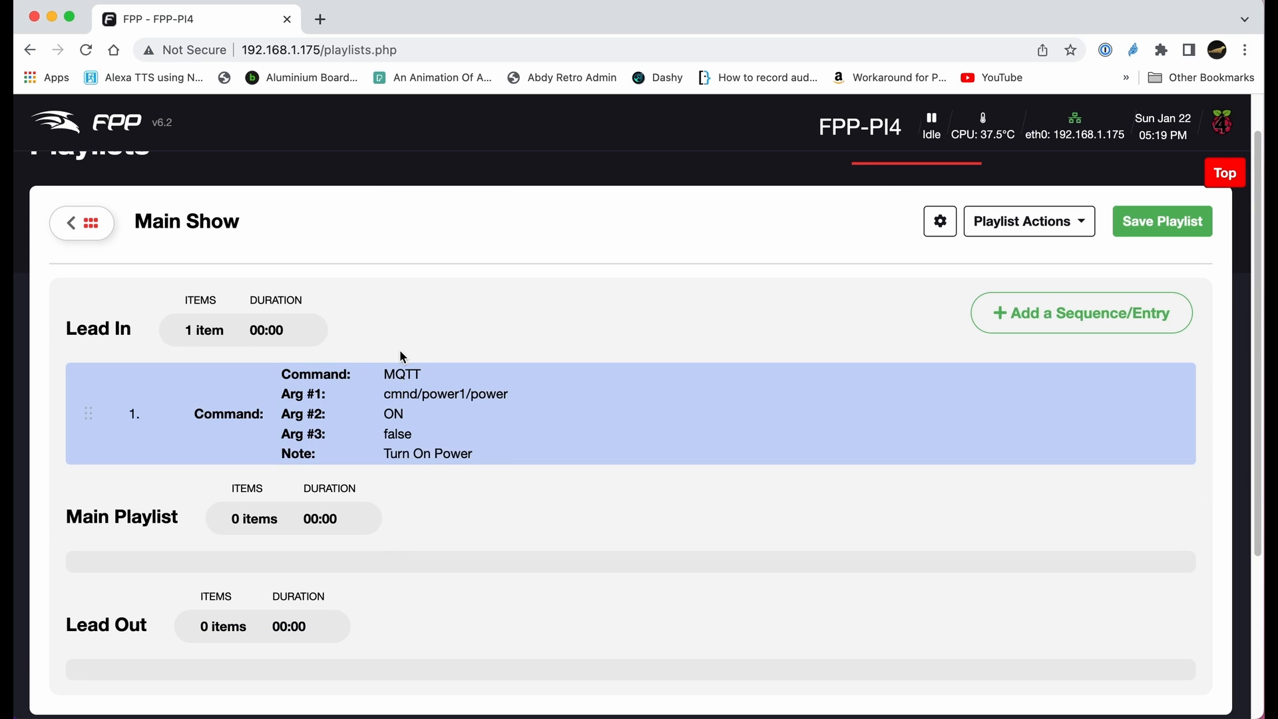
- Add another MQTT entry with note "Turn Off Power", topic "cmnd/power1/power" and message "OFF"
scroll(391, 496, down, 1)
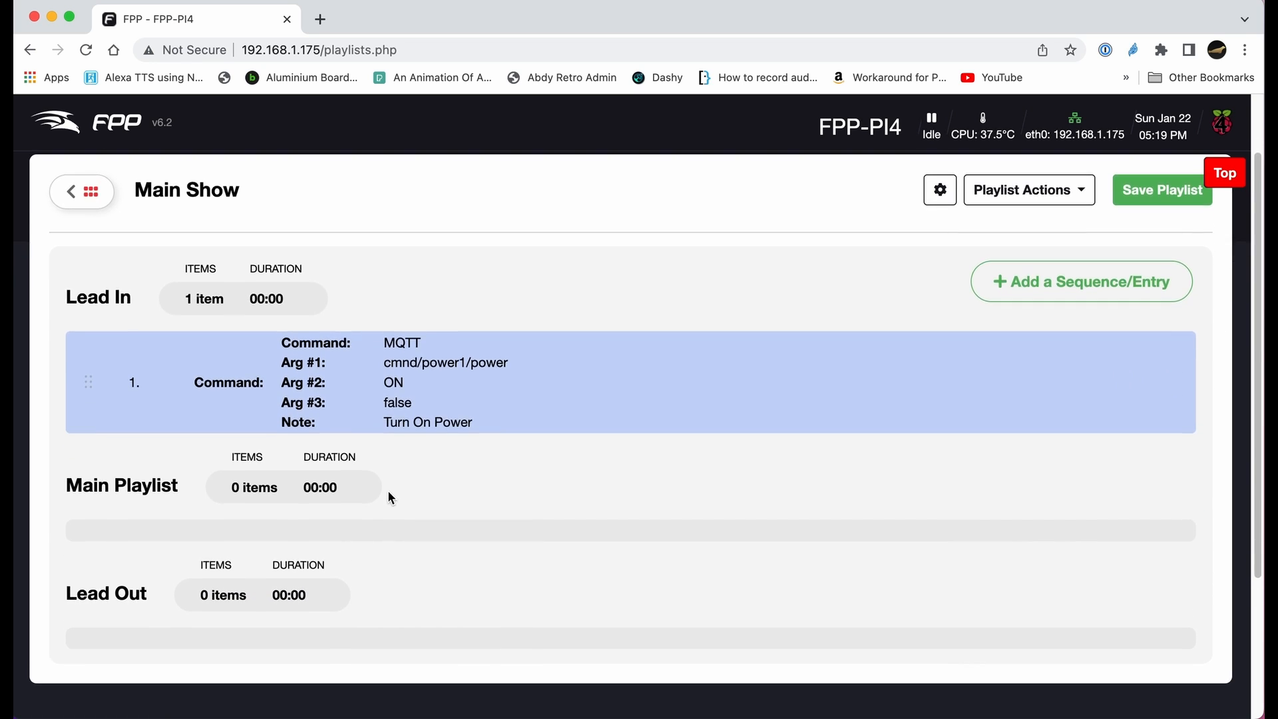
click(1085, 288)
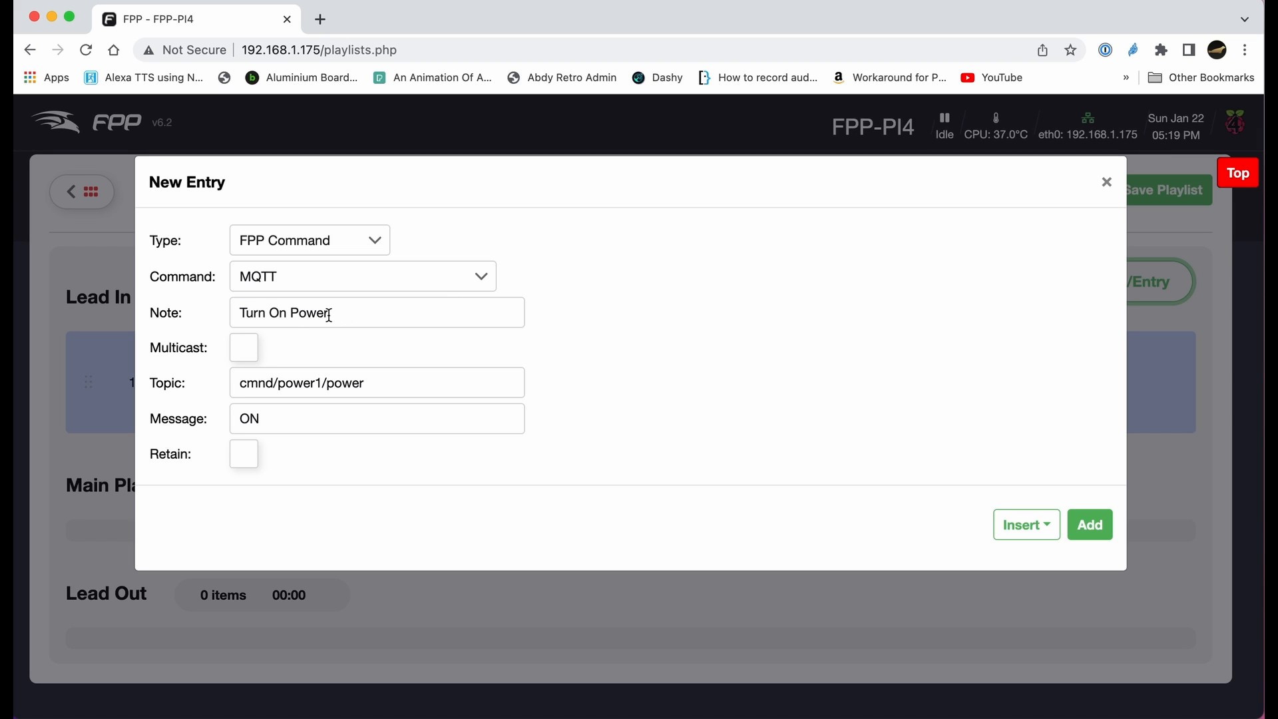
click(287, 313)
key(BackSpace)
key(BackSpace)
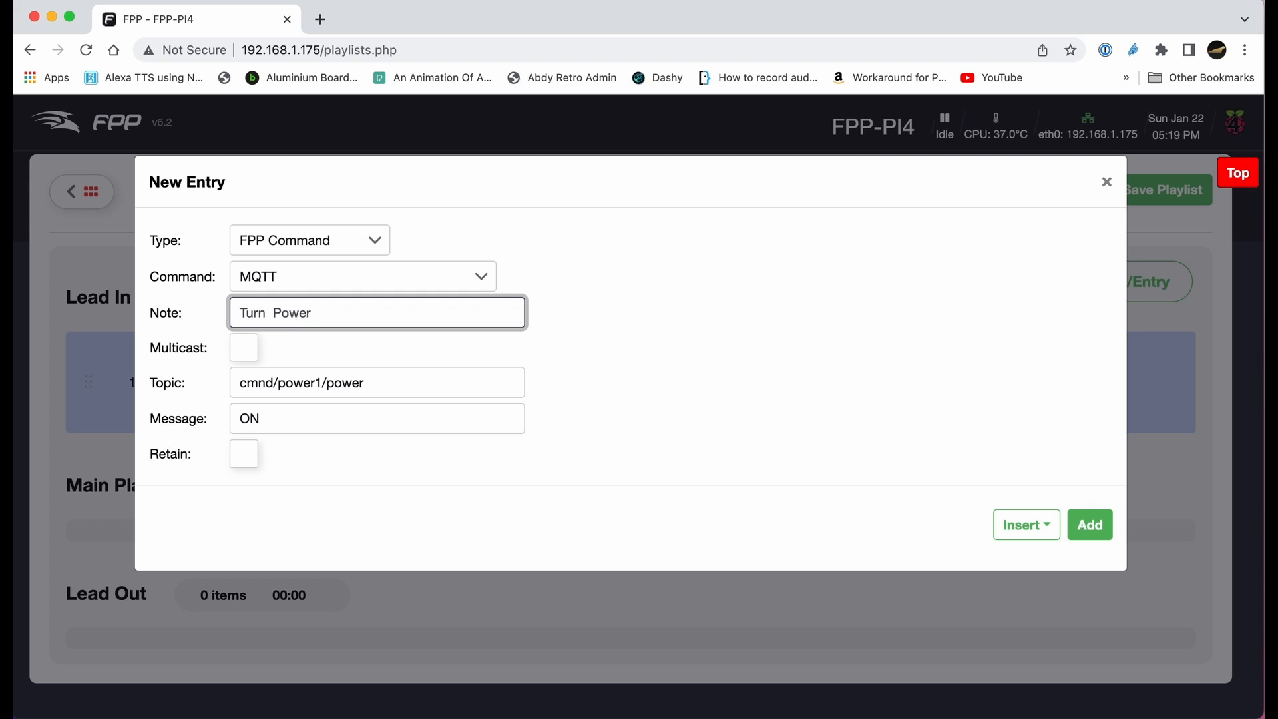
text(Off)
double_click(256, 418)
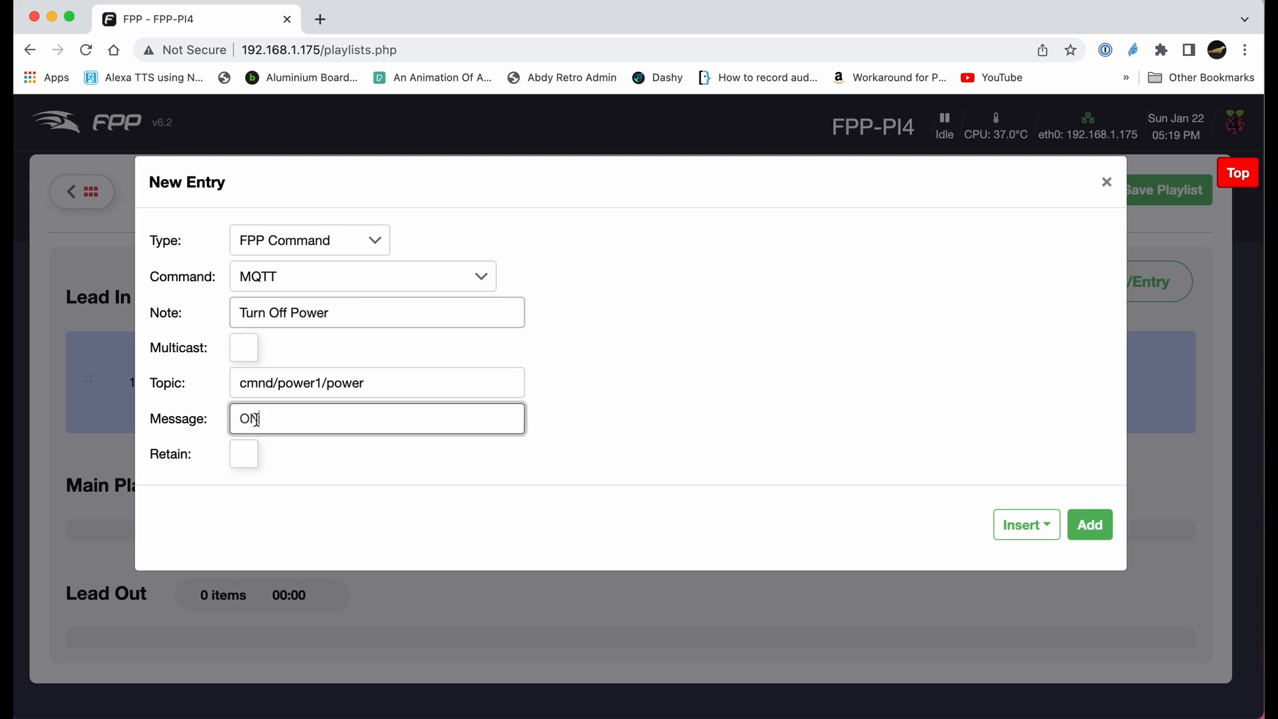
text(OFF)
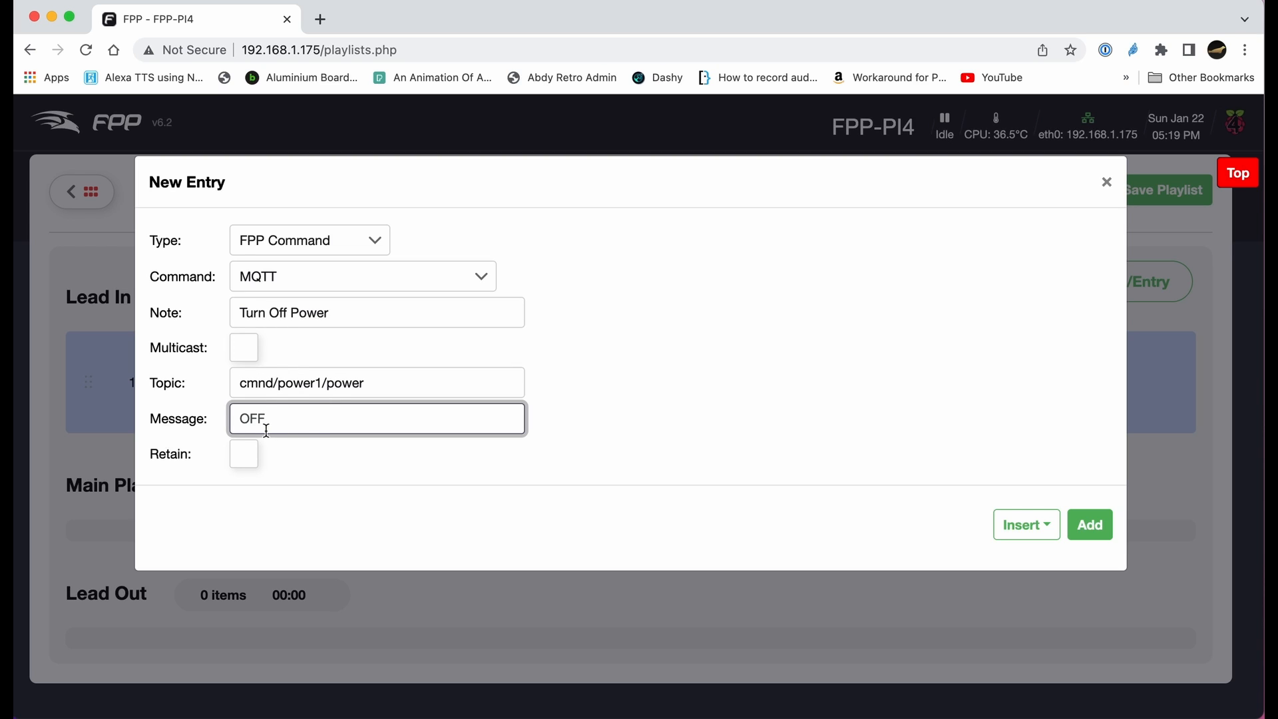
click(1092, 525)
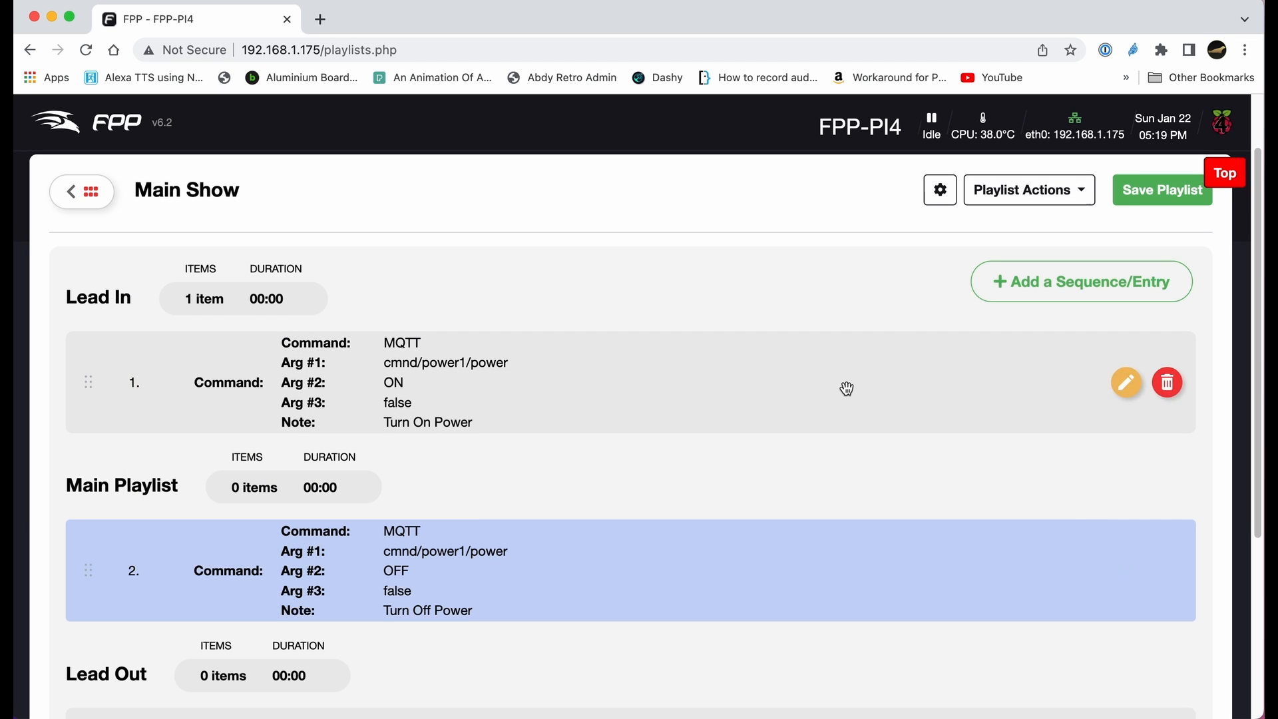
- Move the Turn Off Power entry into the Lead Out section
scroll(845, 386, down, 2)
drag(565, 465, 565, 588)
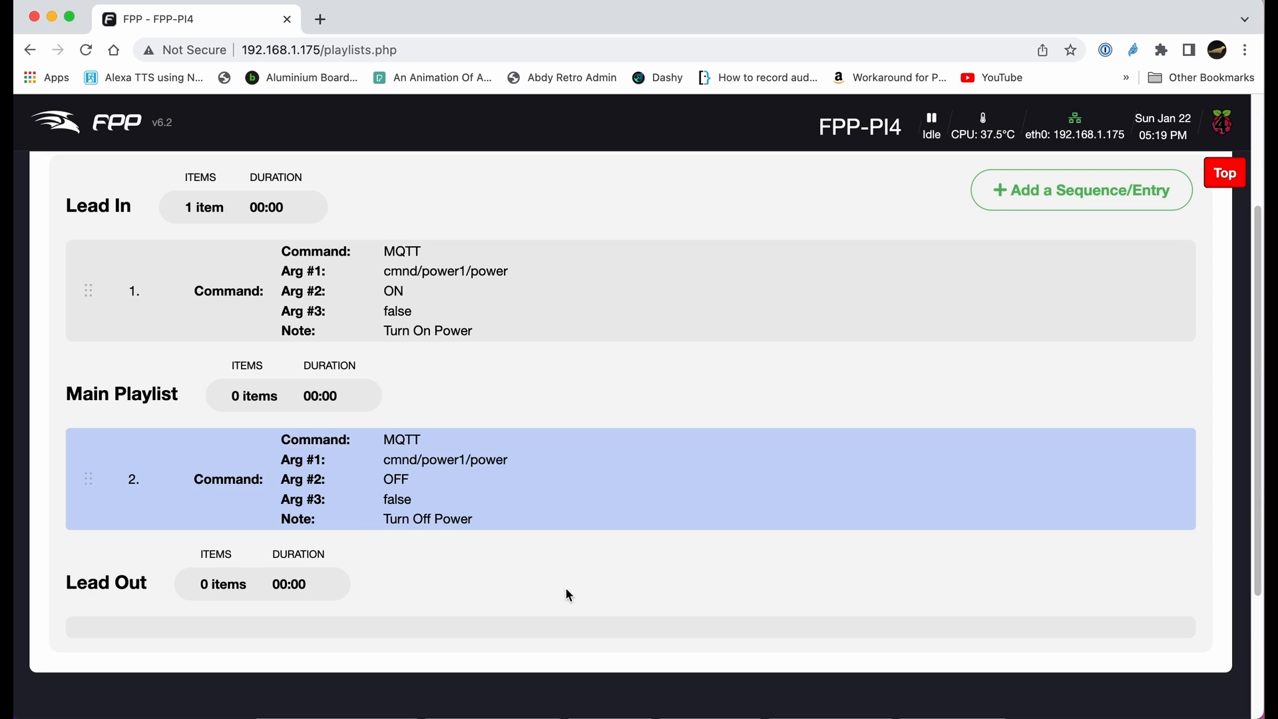
scroll(559, 552, down, 3)
drag(481, 354, 472, 517)
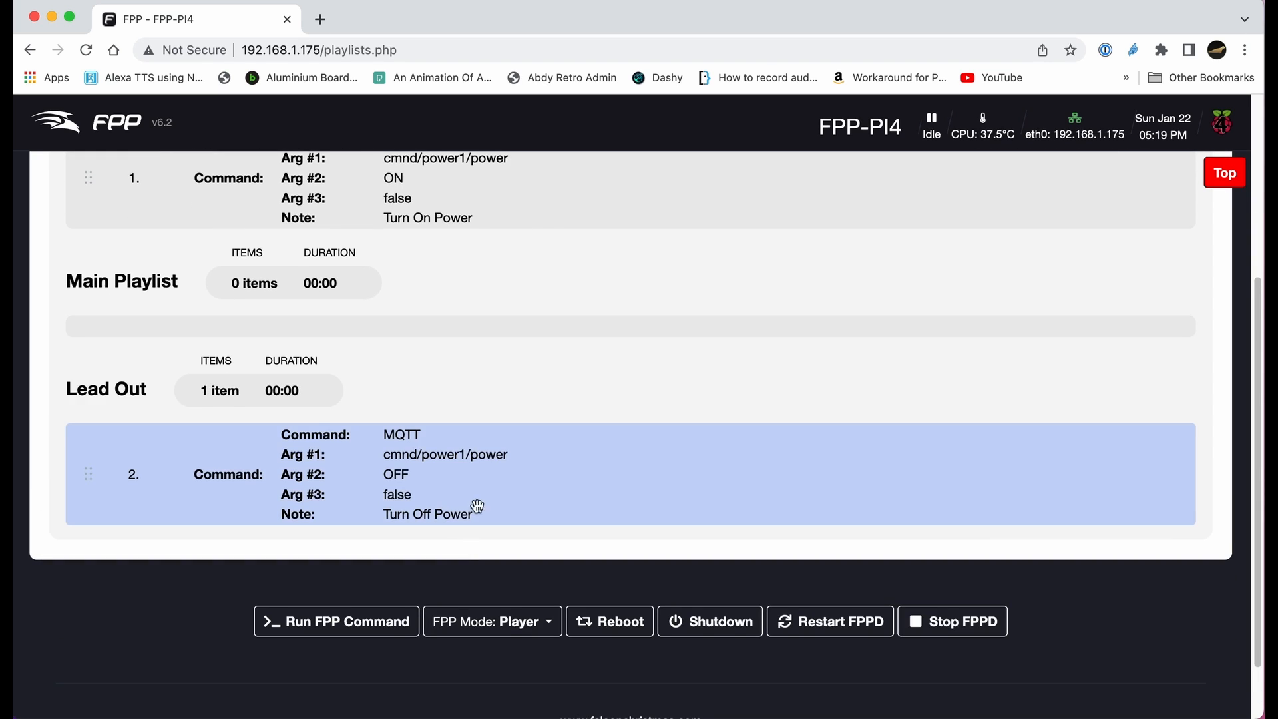
- Add a Sequence and Media entry for Blinding-Lights.fseq and Blinding-Lights.mp4 with the note "Sequence"
scroll(323, 406, up, 2)
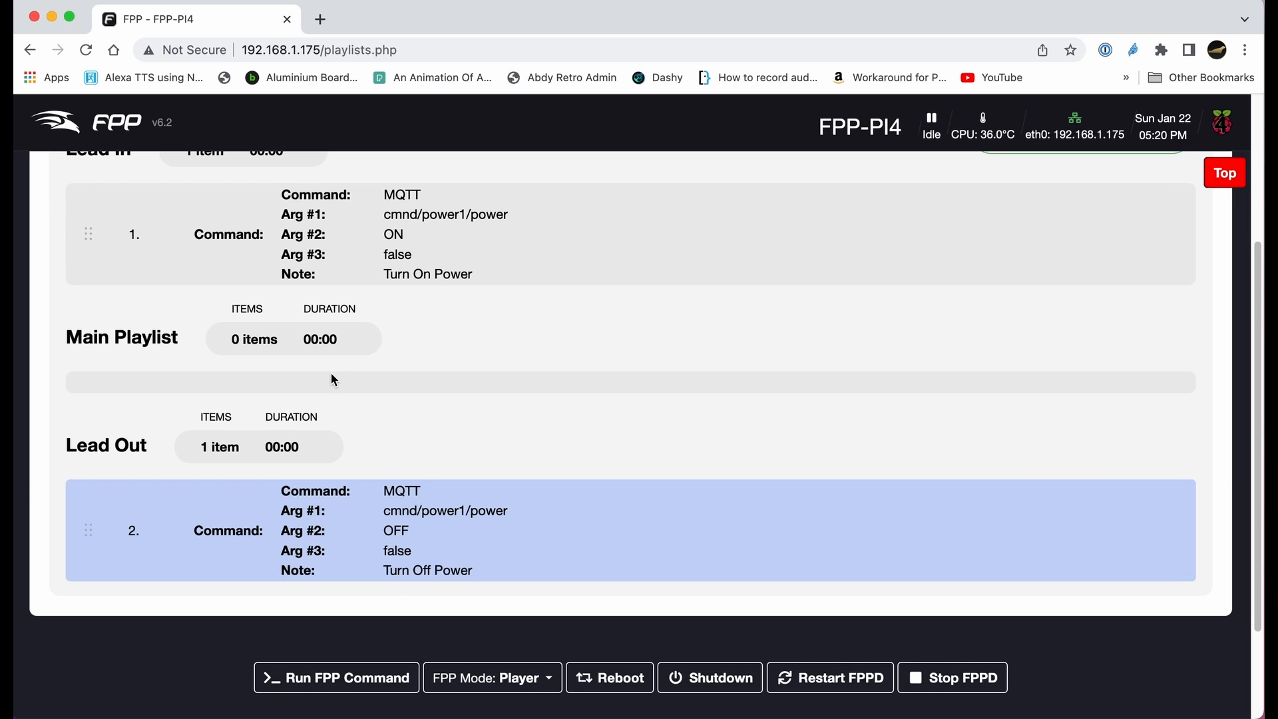
scroll(330, 373, up, 3)
click(1139, 287)
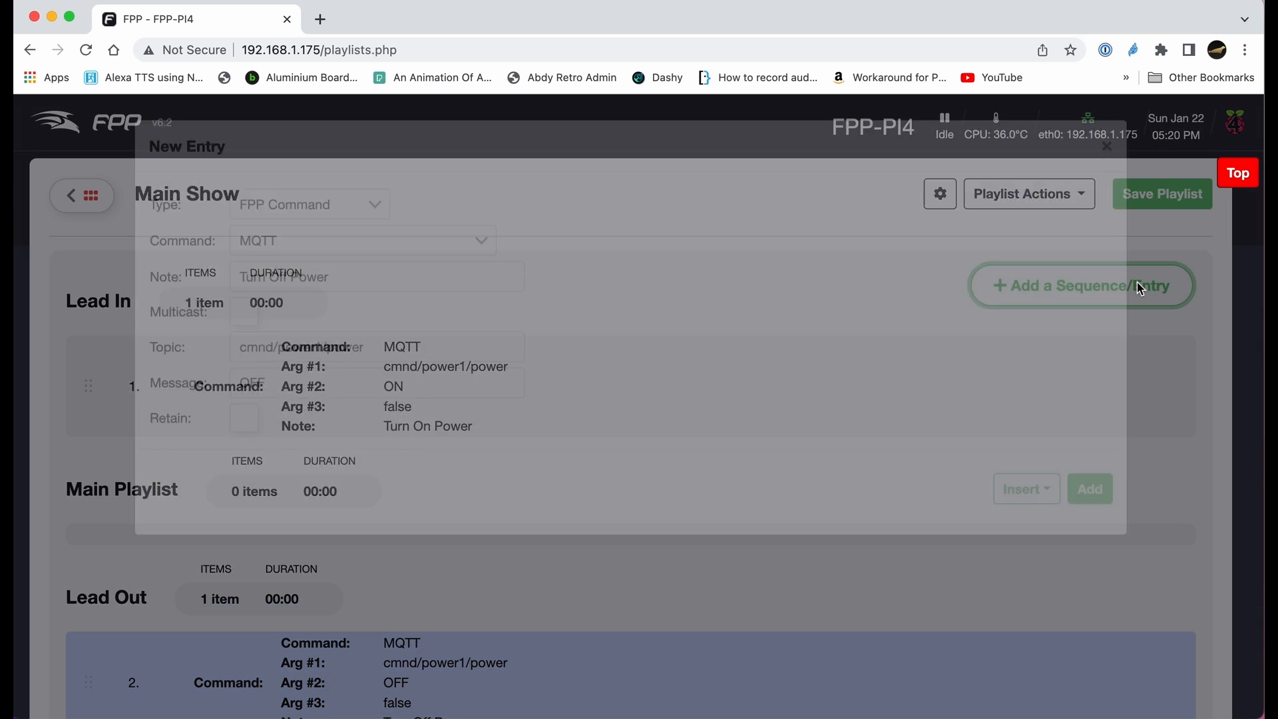
click(375, 243)
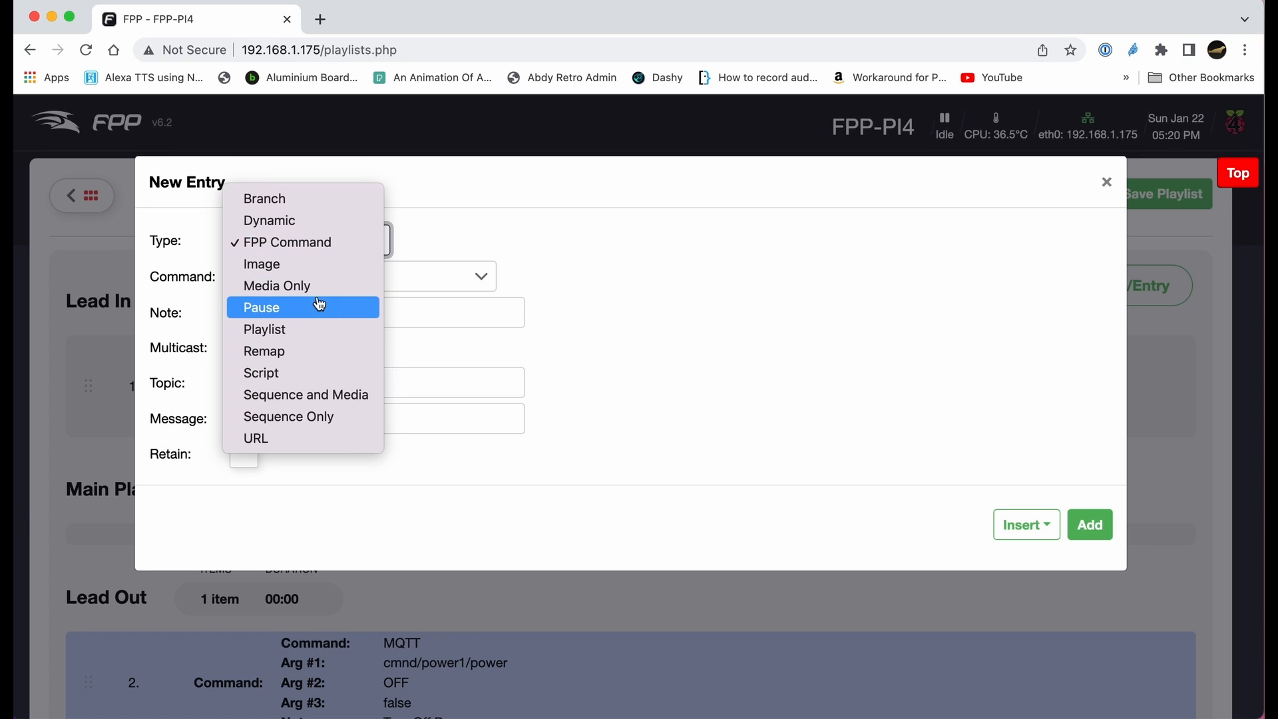
key(Escape)
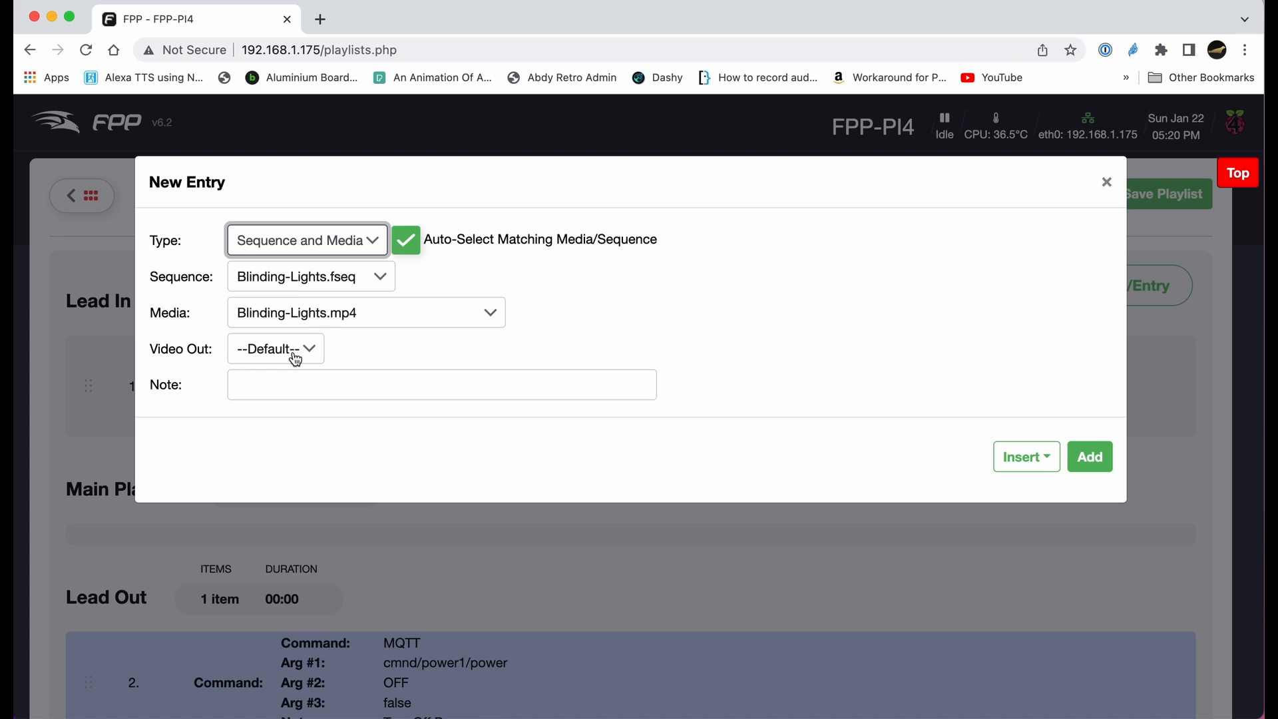
click(274, 382)
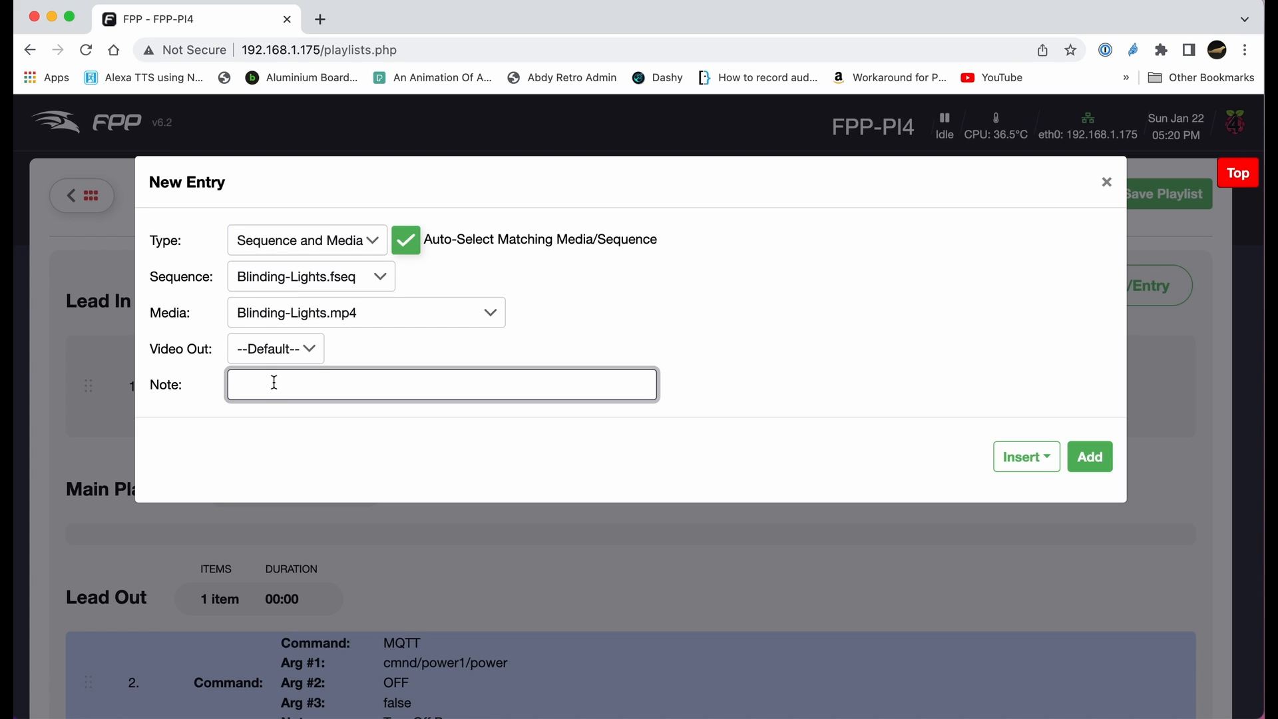
text(Sequence)
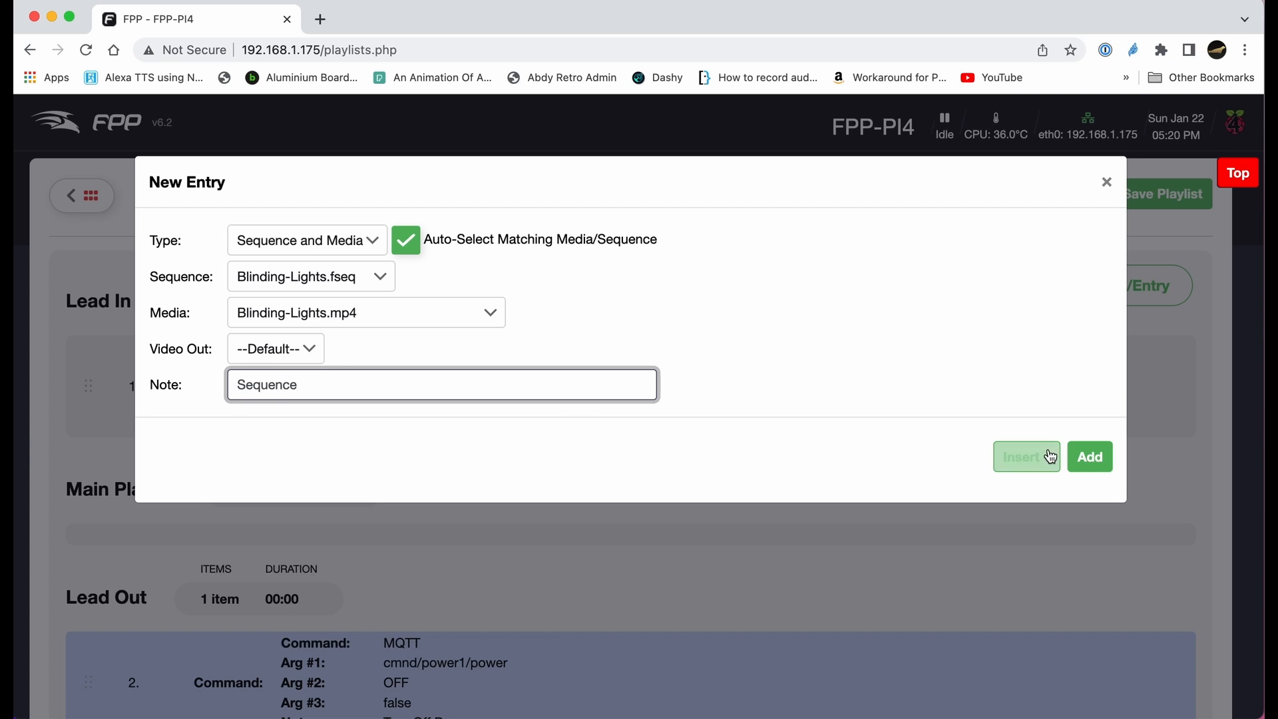
click(1089, 457)
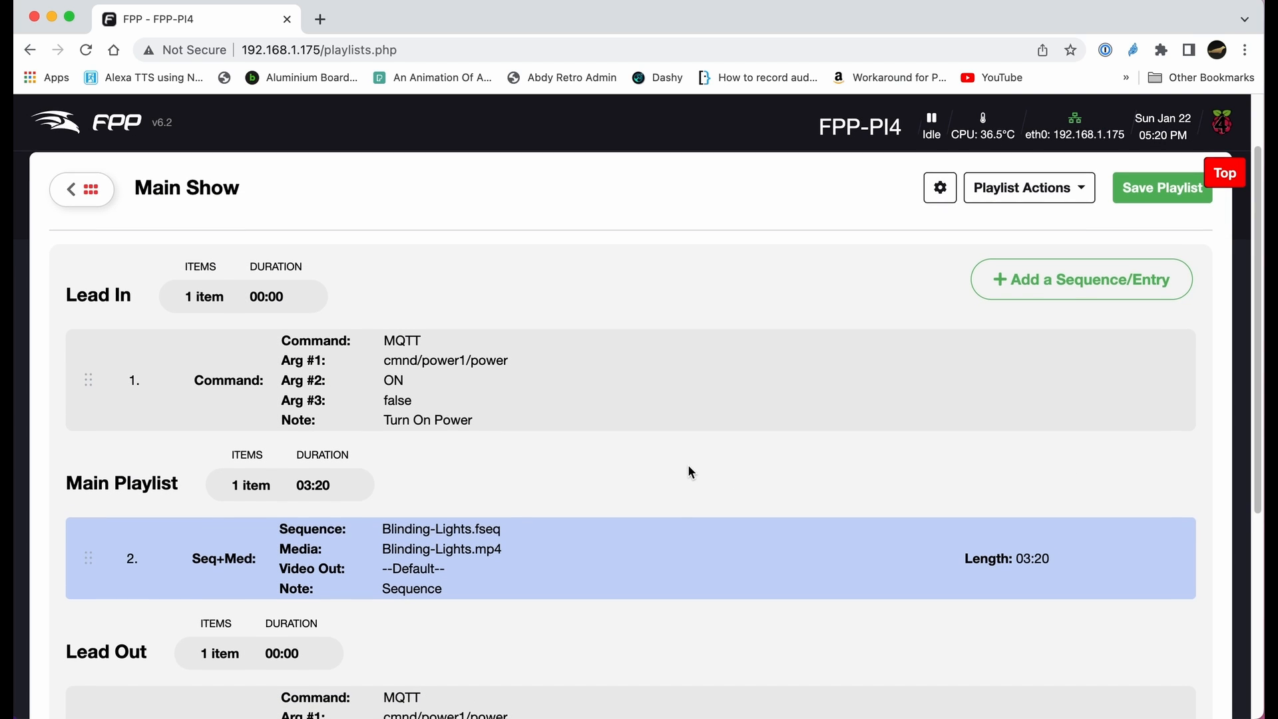
scroll(686, 462, down, 1)
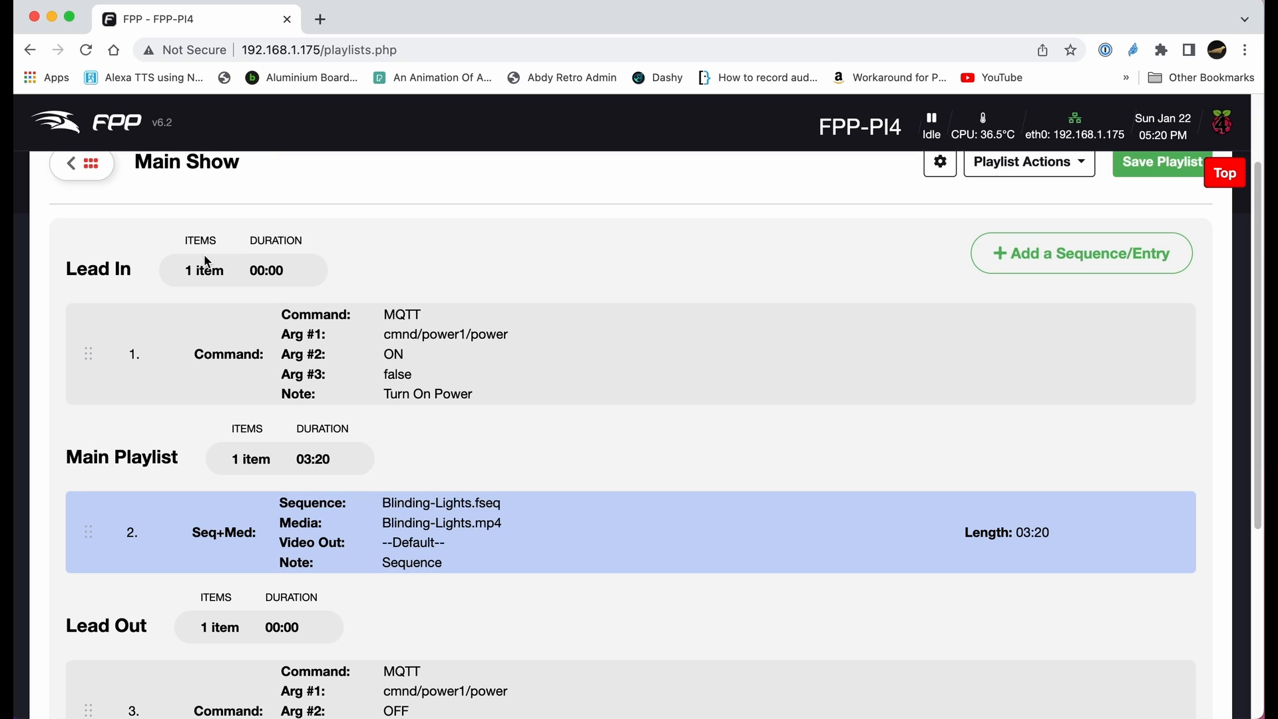
- Start a new playlist entry, set its type to Pause and its duration to 3 seconds
scroll(1131, 353, up, 1)
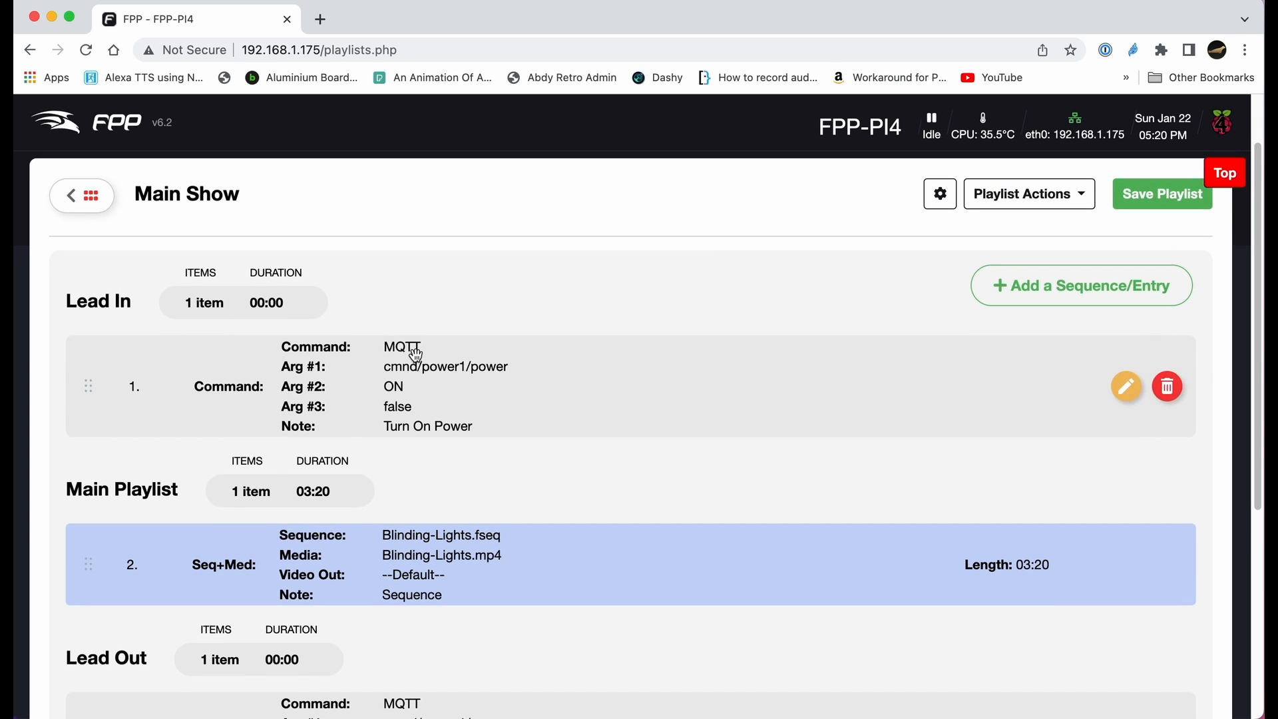
scroll(458, 486, down, 5)
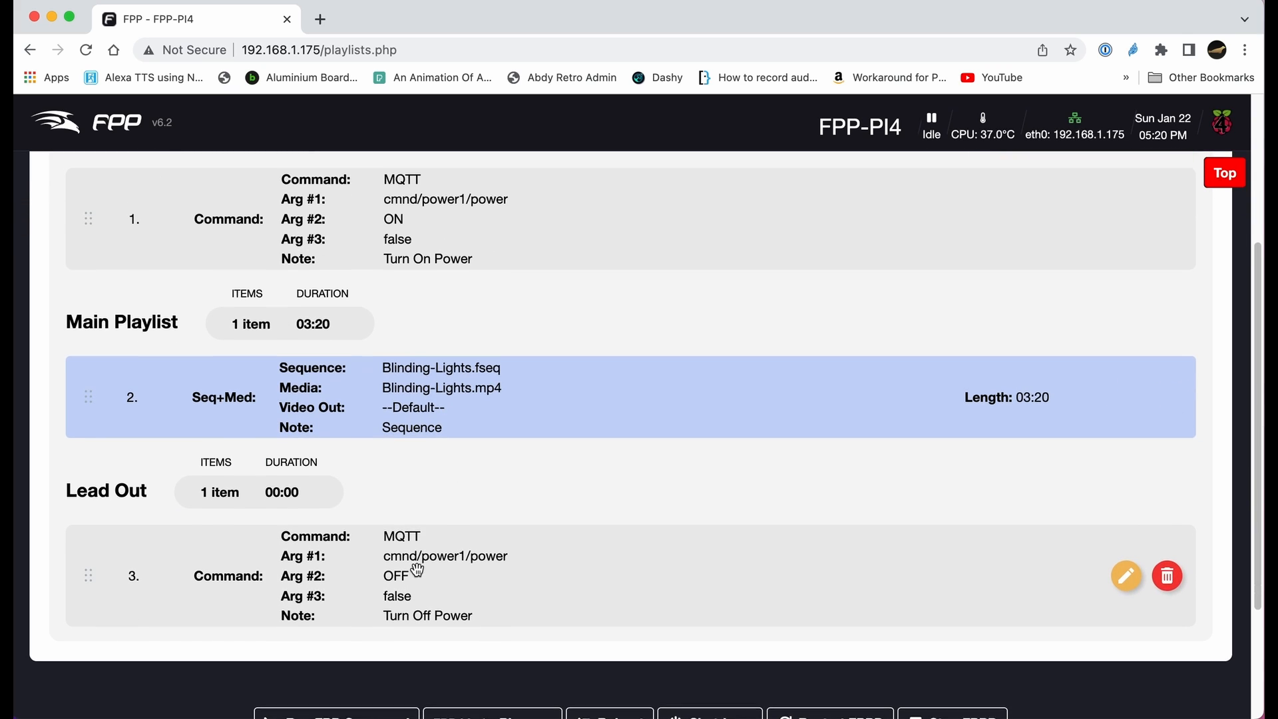
scroll(416, 570, up, 7)
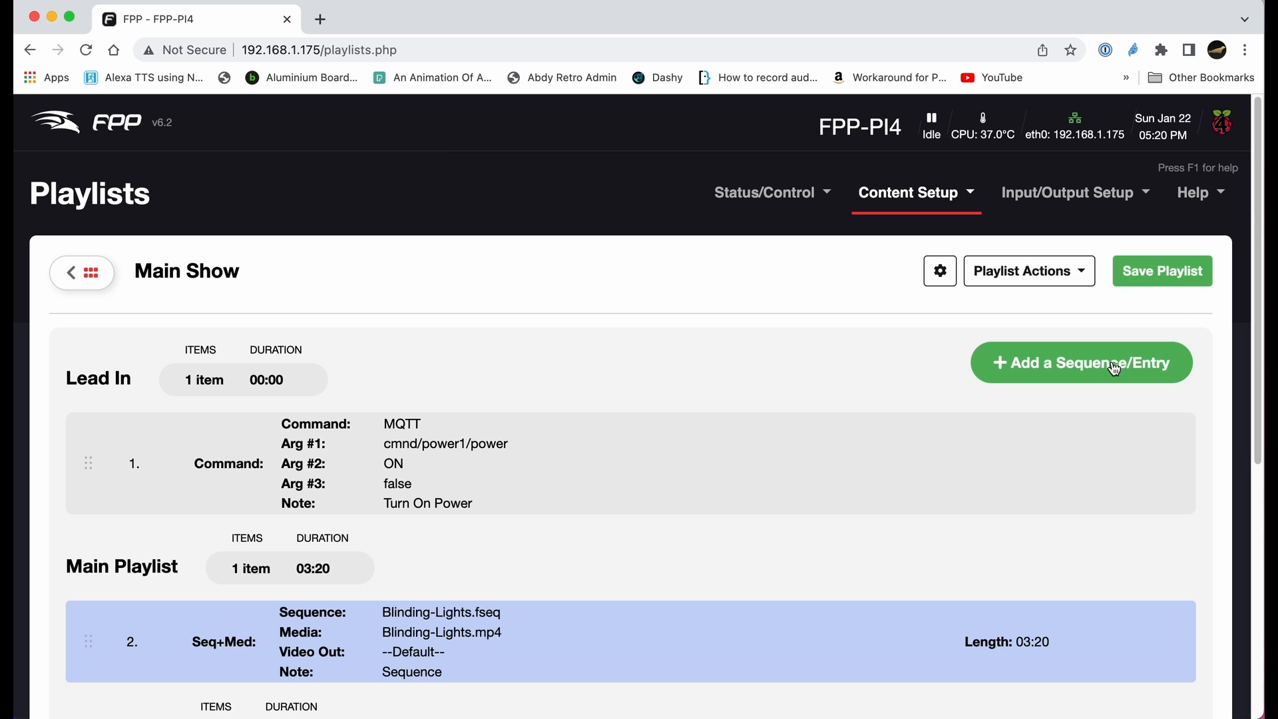
click(1114, 369)
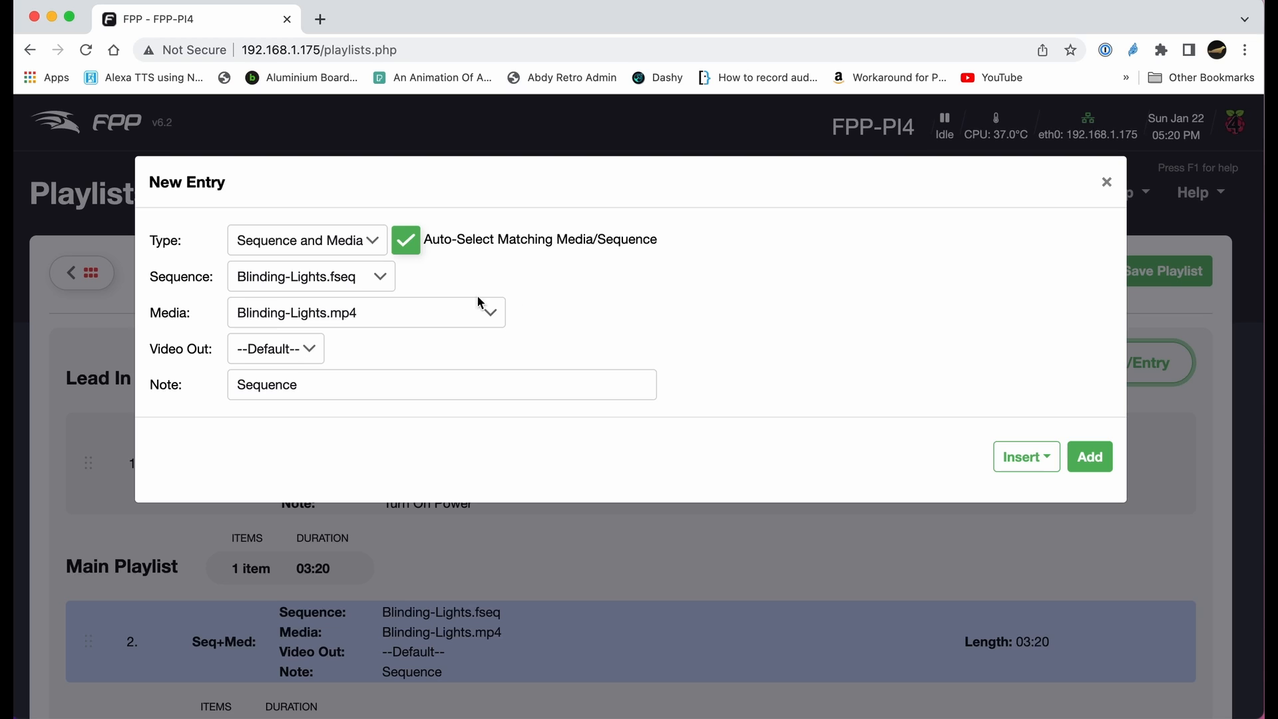
click(377, 242)
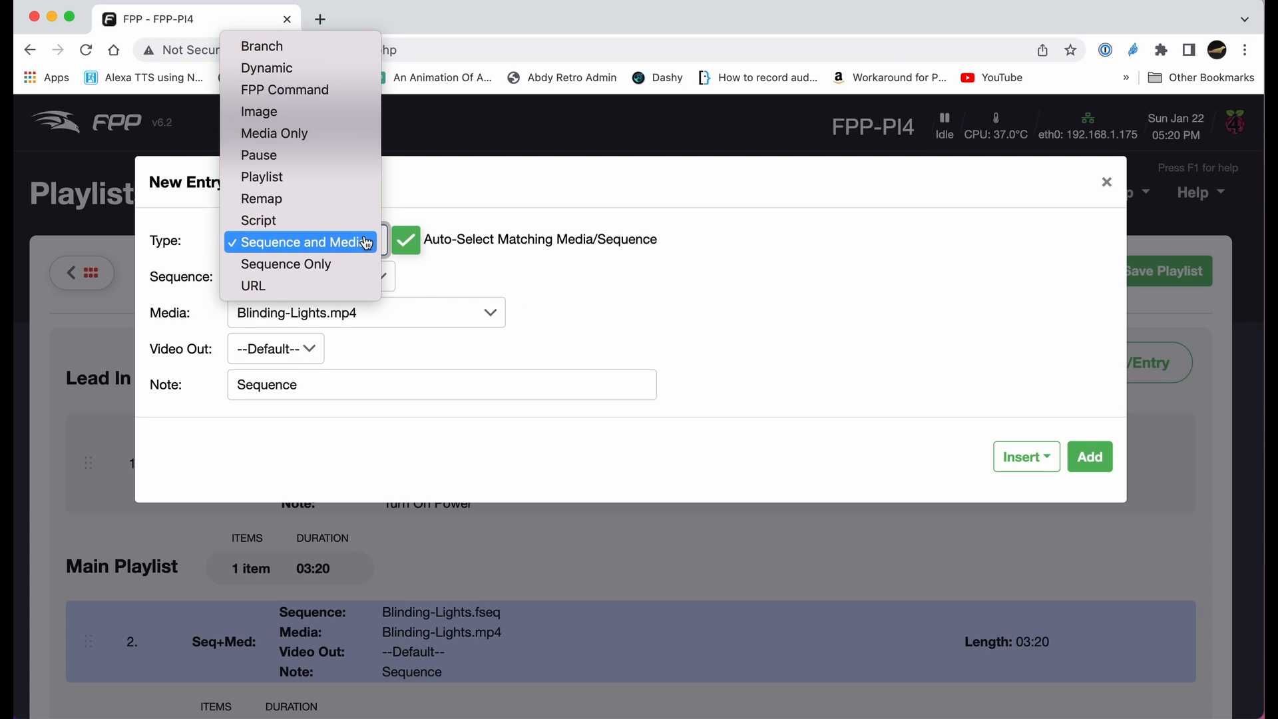
click(305, 91)
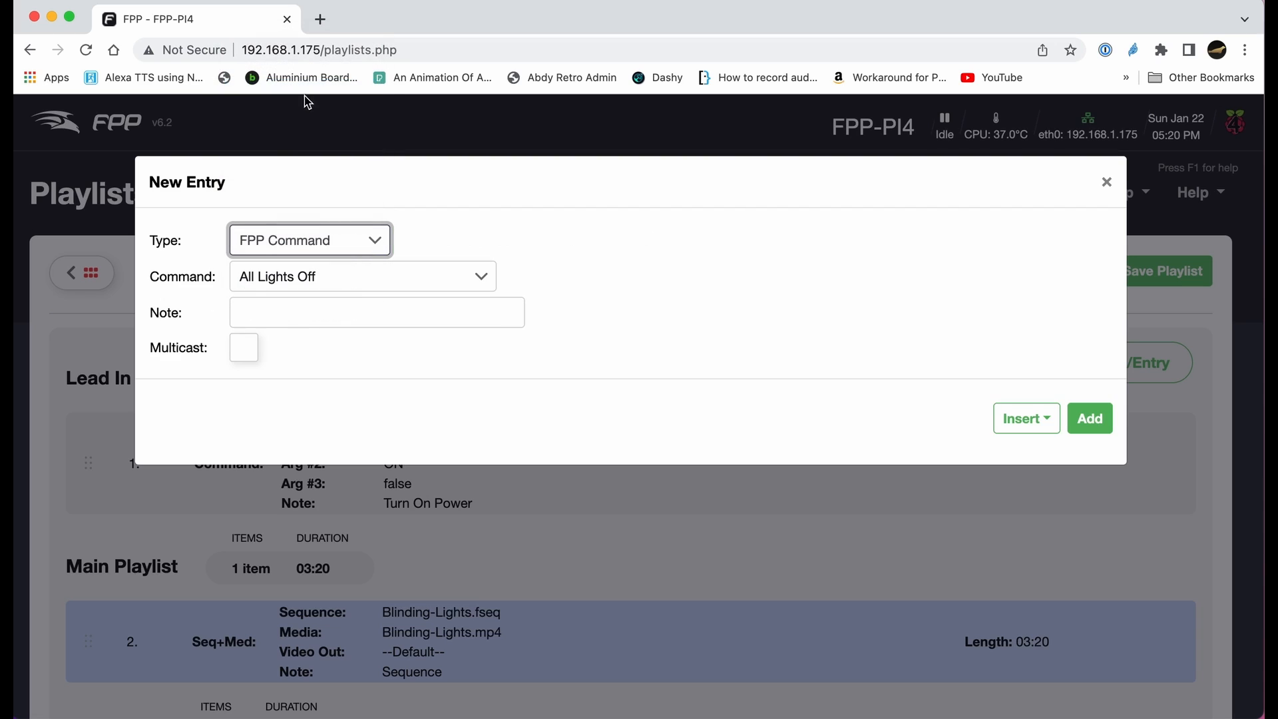
click(375, 245)
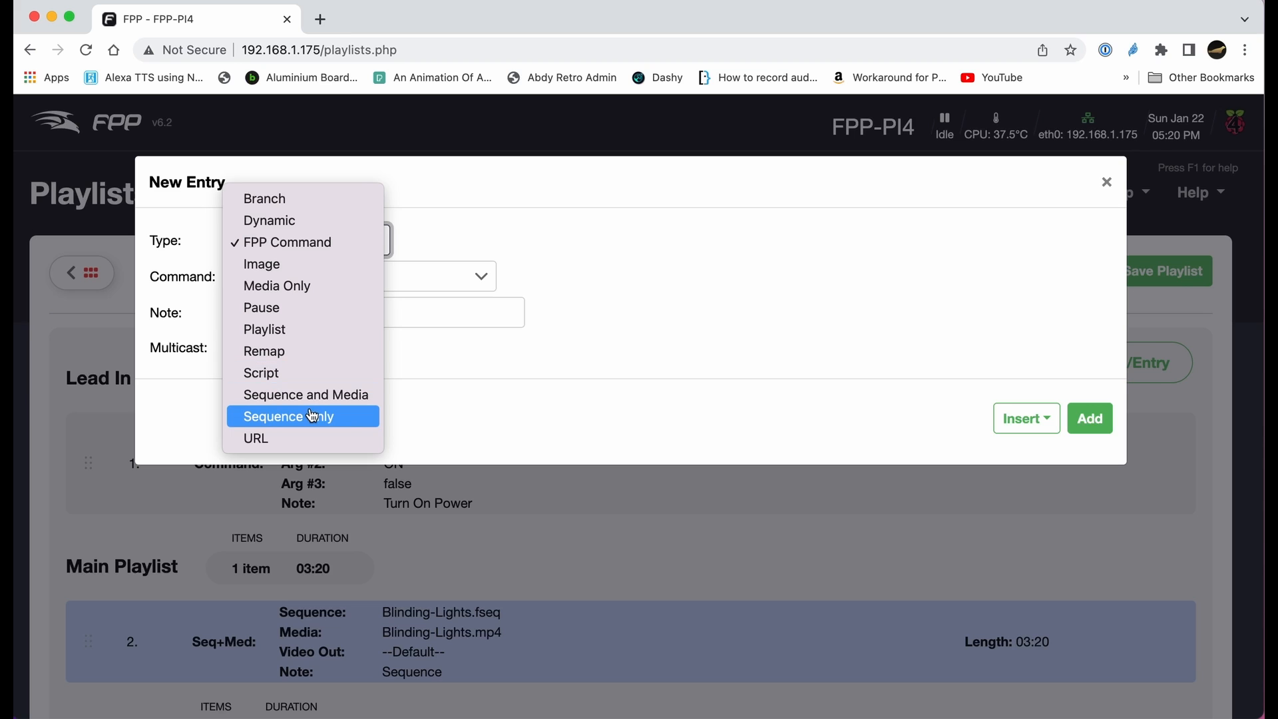
key(Escape)
key(p)
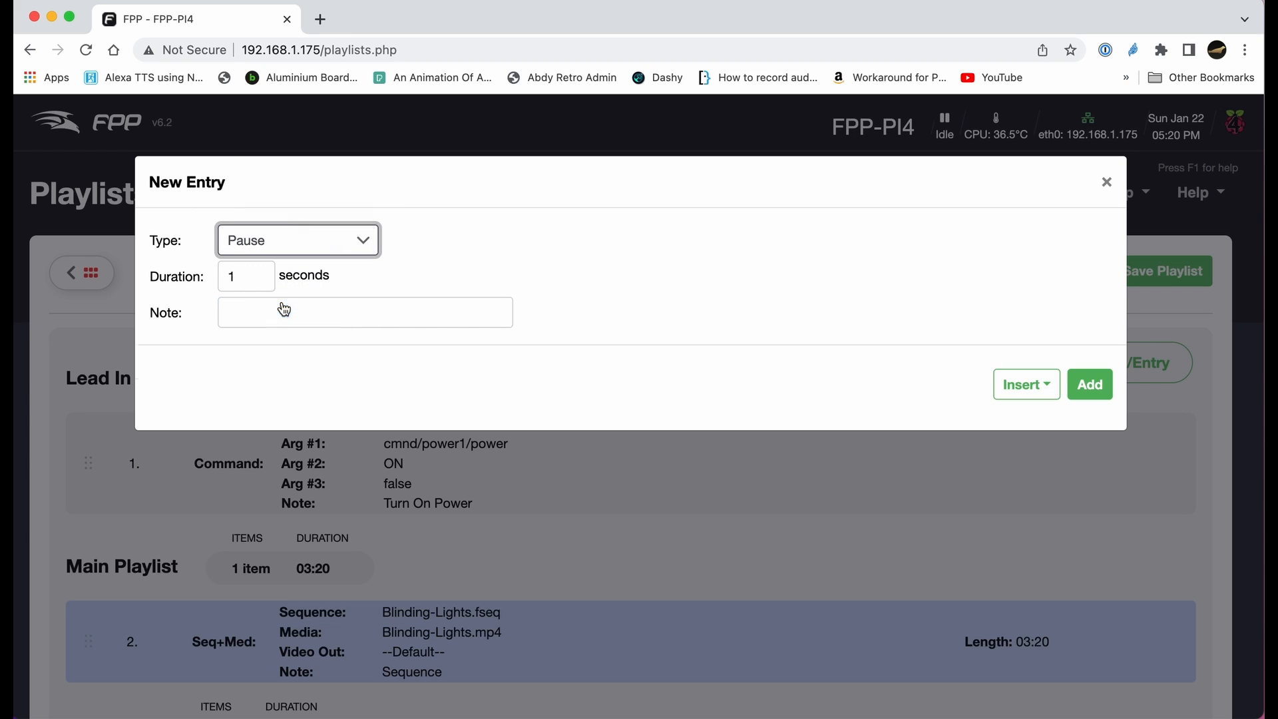
click(267, 272)
click(267, 271)
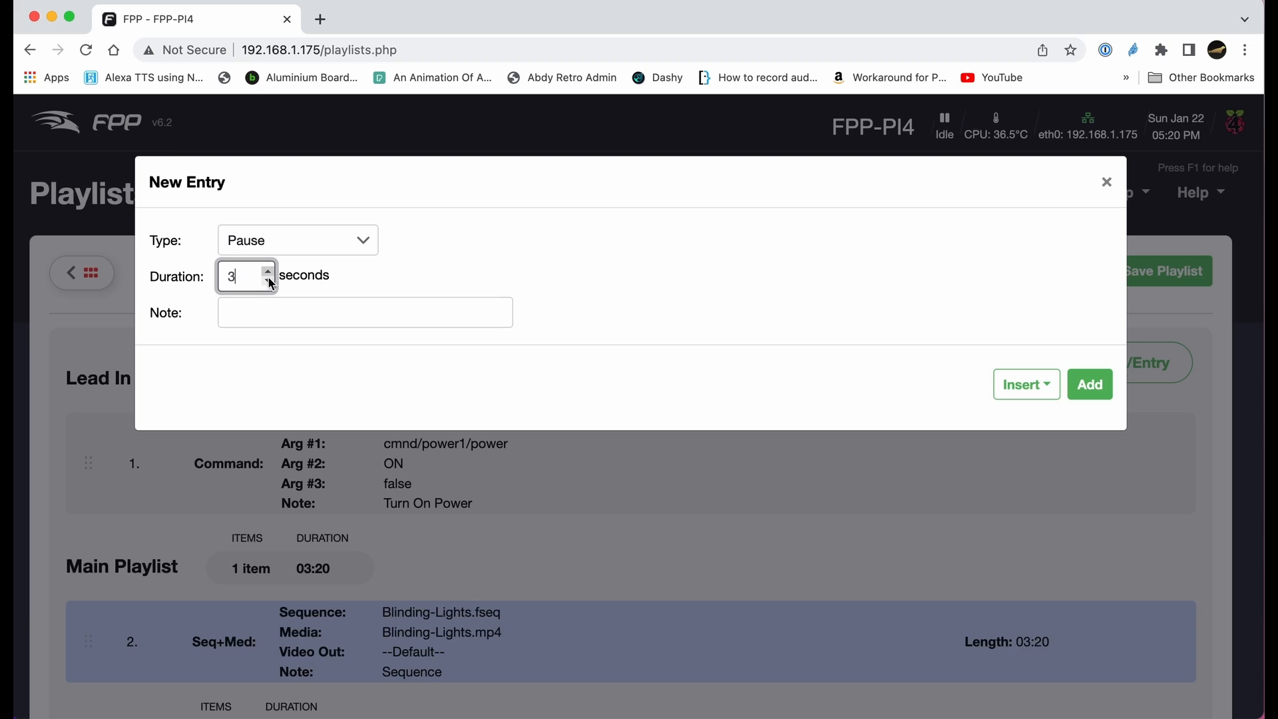
- Give the pause the note "Delay for Power to be OK" and add it to the playlist
click(255, 317)
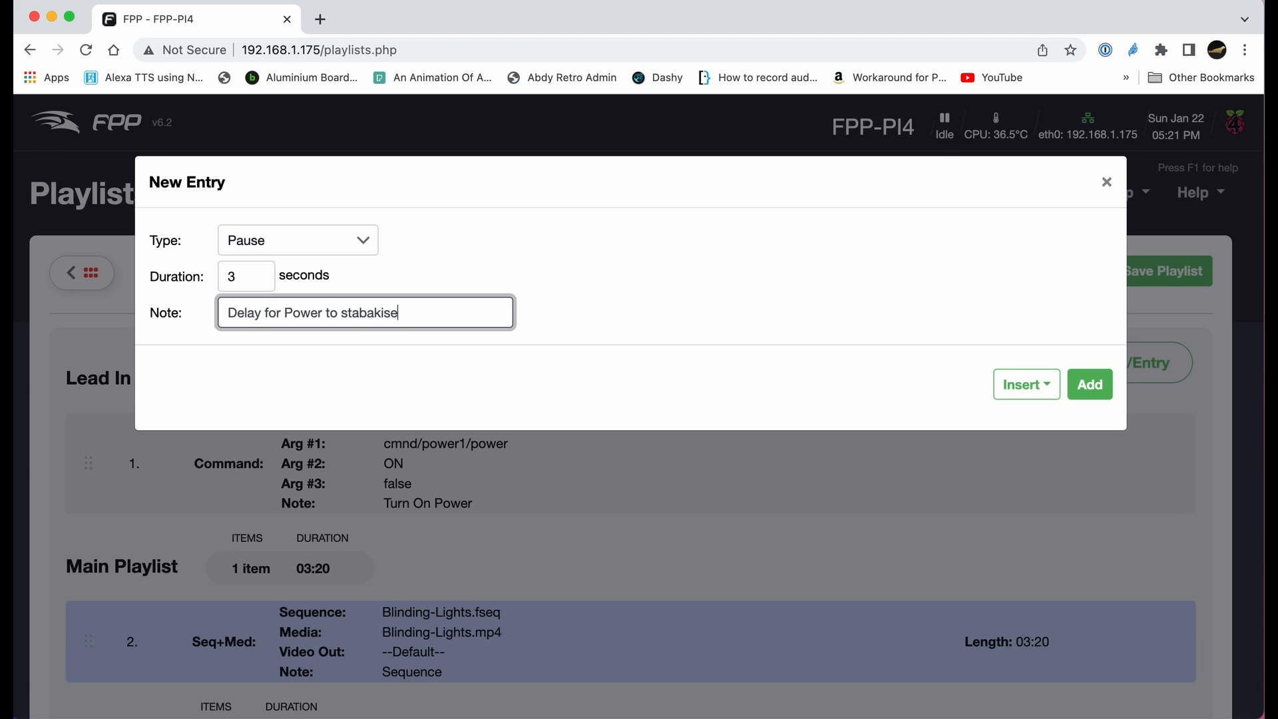
key(BackSpace)
key(BackSpace)
key(BackSpace)
key(BackSpace)
key(BackSpace)
key(BackSpace)
text(OK)
click(1095, 388)
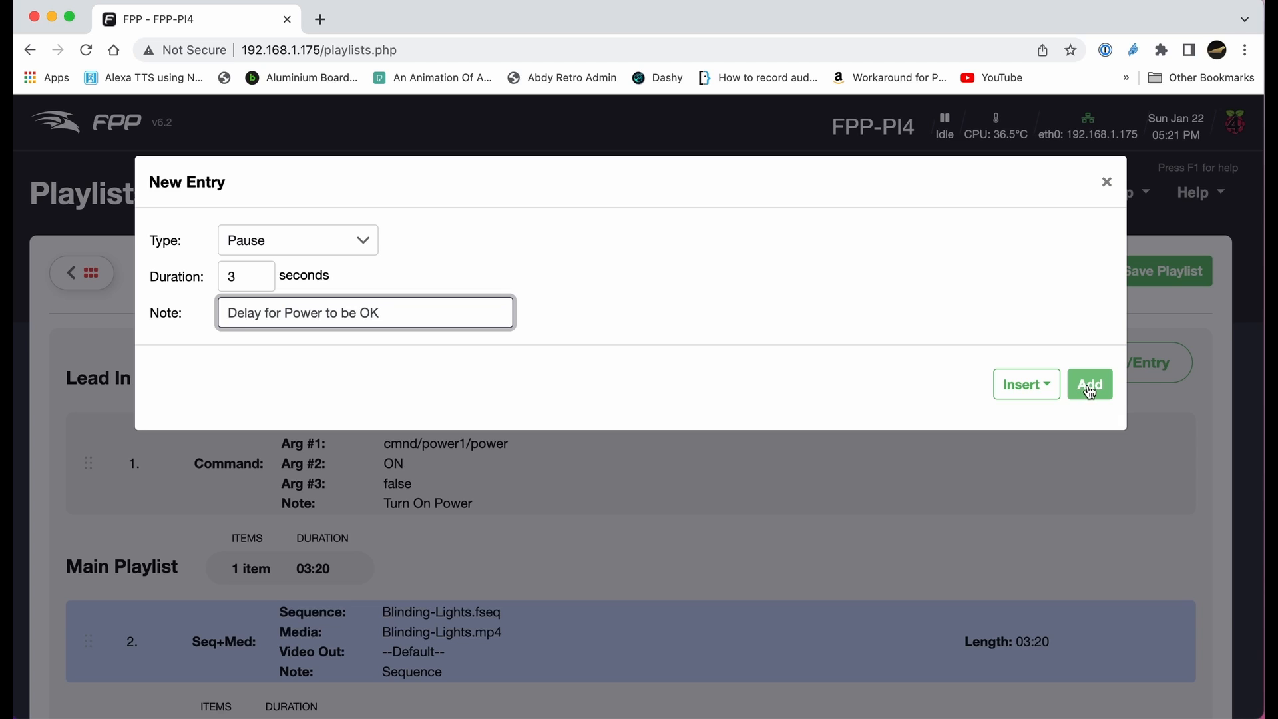
- Move the pause entry into the Lead In section below Turn On Power
scroll(885, 414, down, 3)
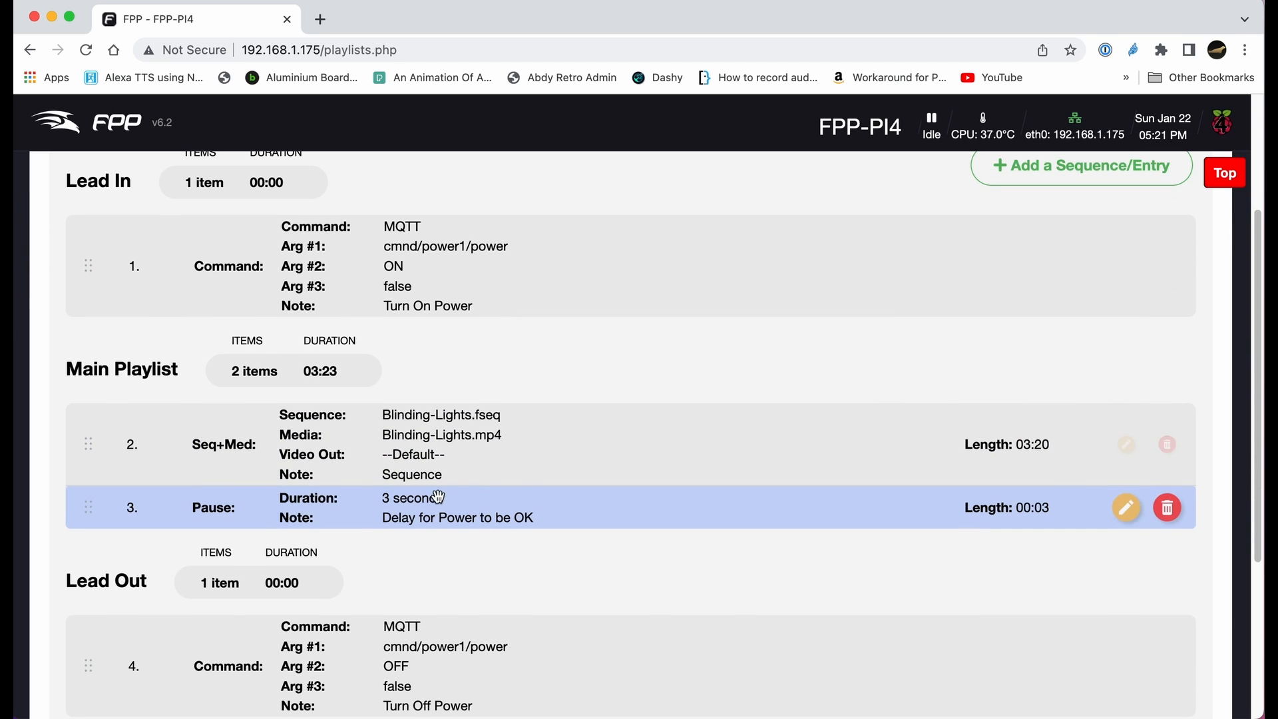
drag(430, 513, 446, 314)
- Save the Main Show playlist
scroll(361, 283, up, 1)
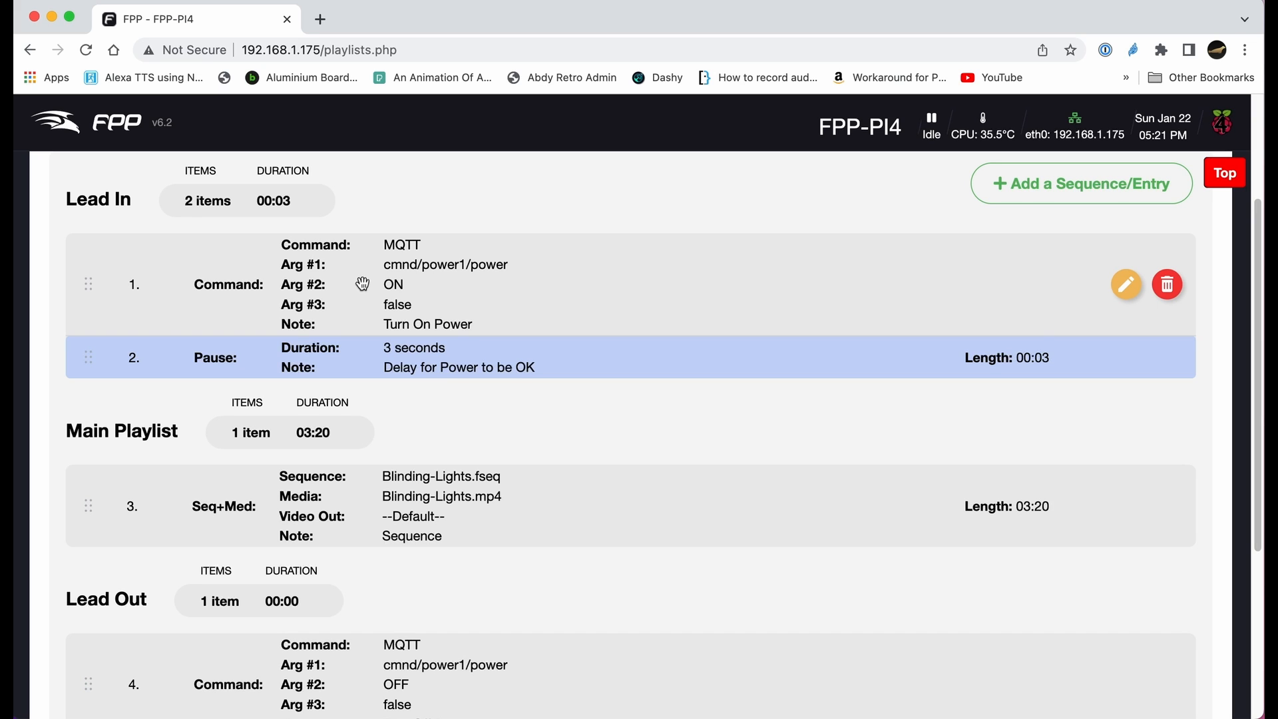
scroll(442, 485, down, 2)
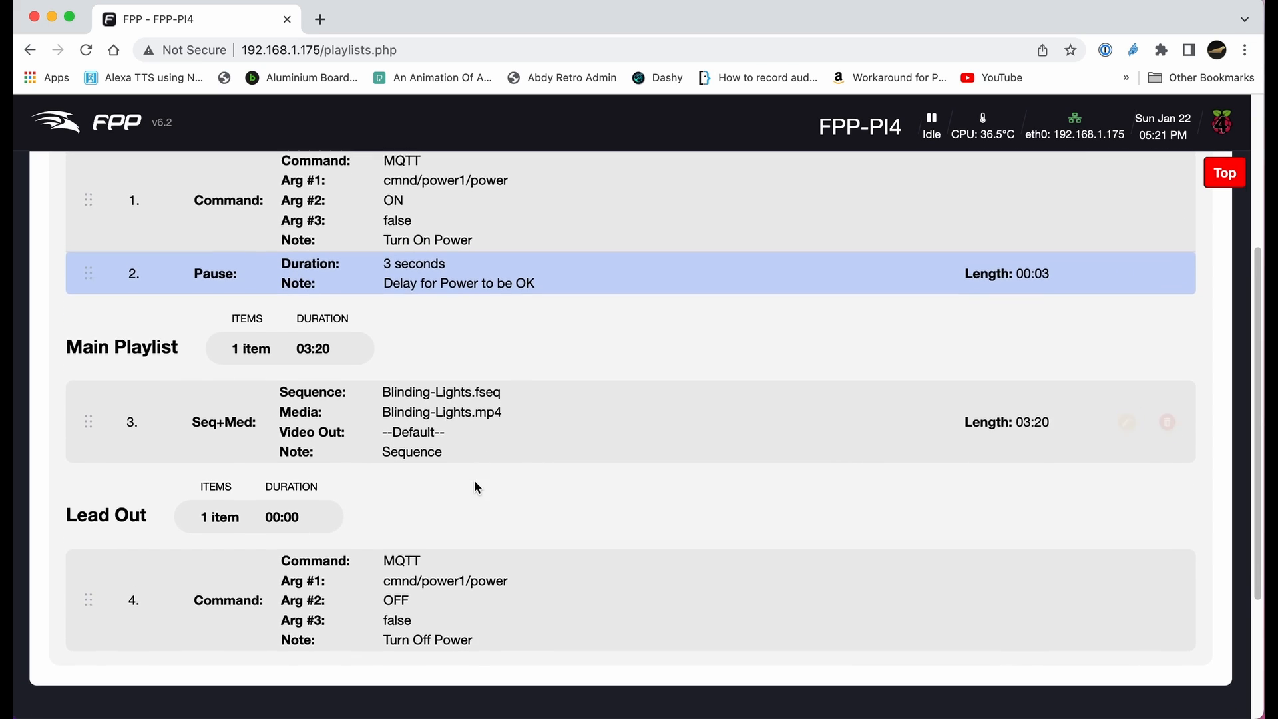
scroll(474, 480, up, 6)
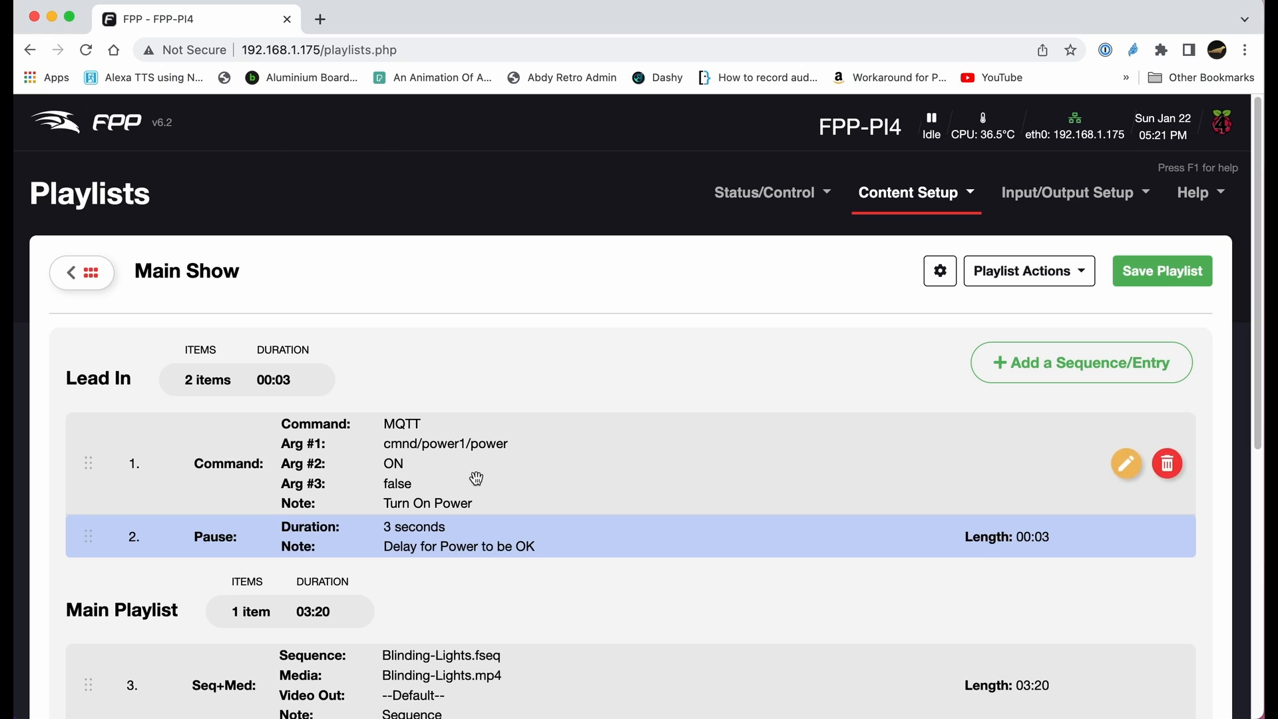
click(1174, 276)
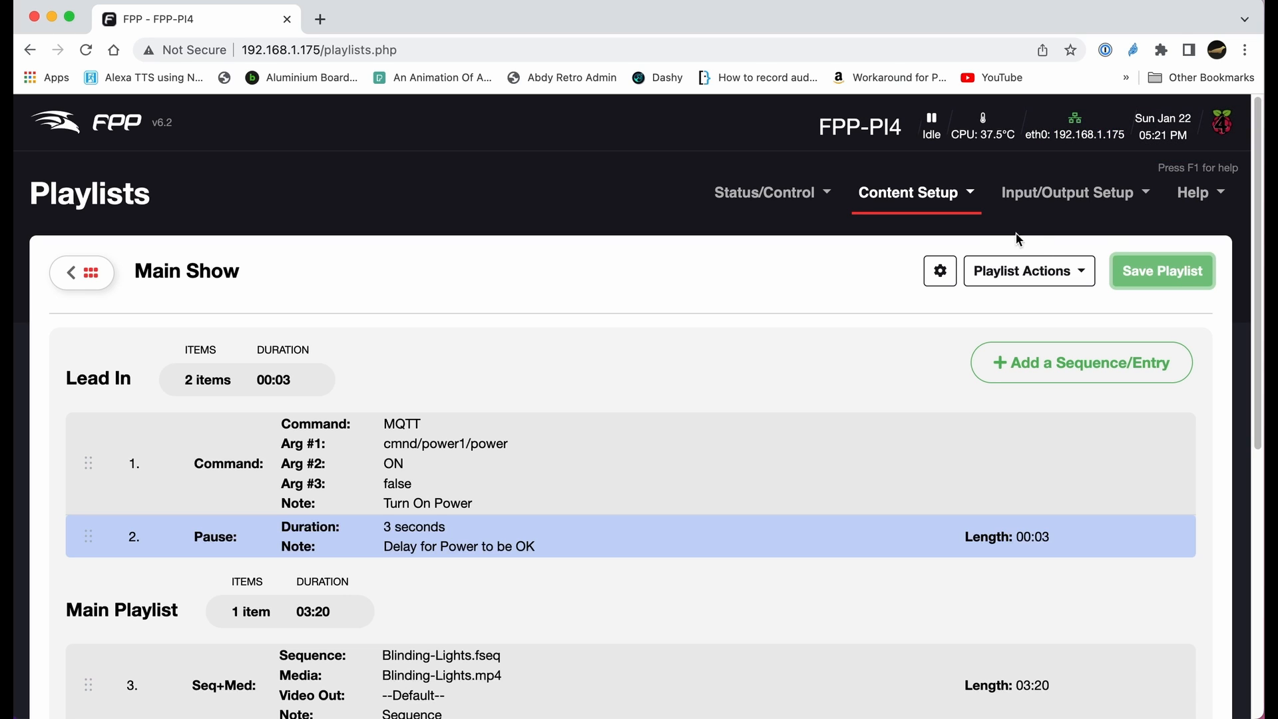
- Go to the status page and start playing the Main Show playlist
click(813, 194)
click(785, 234)
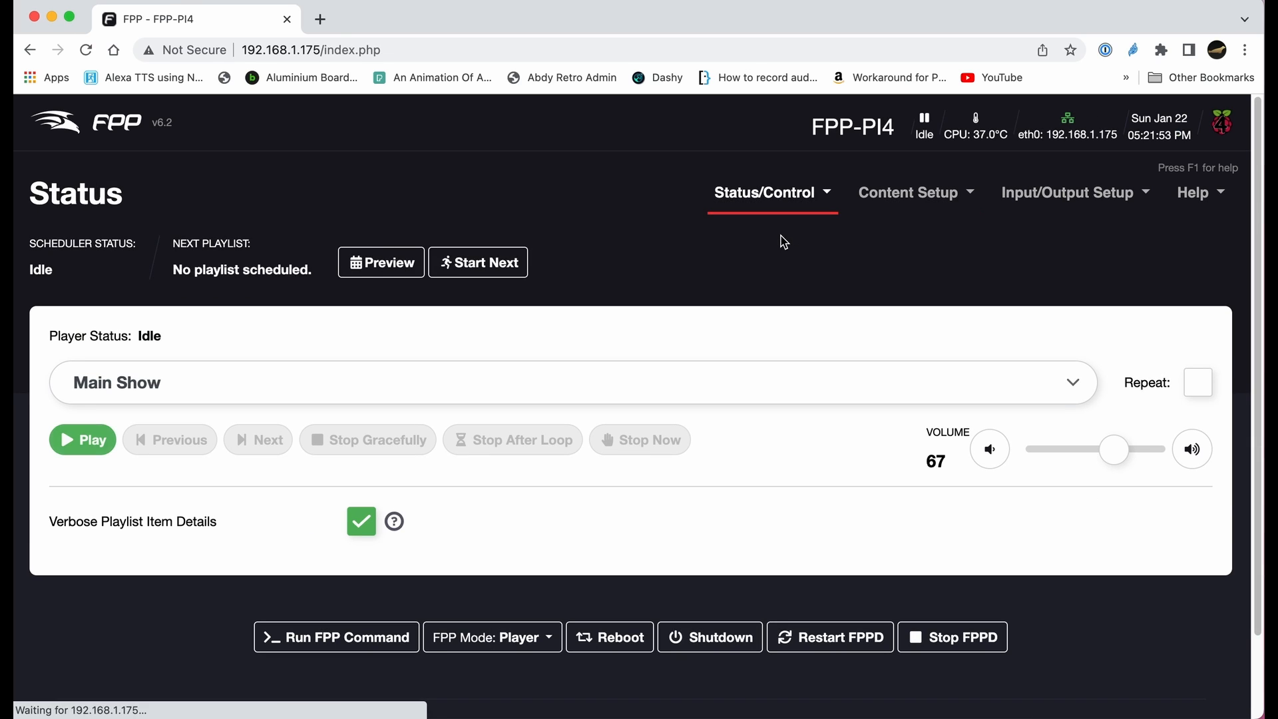
click(91, 441)
- Follow the playing playlist's progress through its Lead In, Main Playlist and Lead Out items
scroll(410, 433, down, 3)
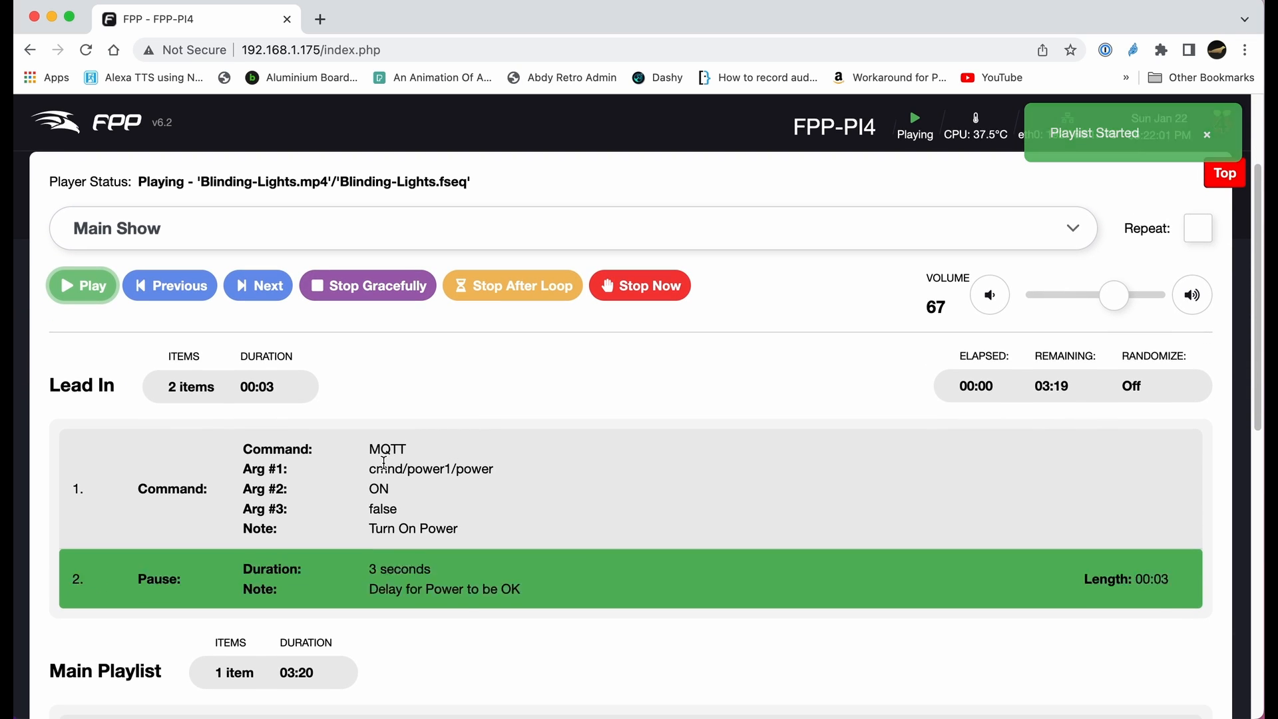
scroll(406, 469, down, 2)
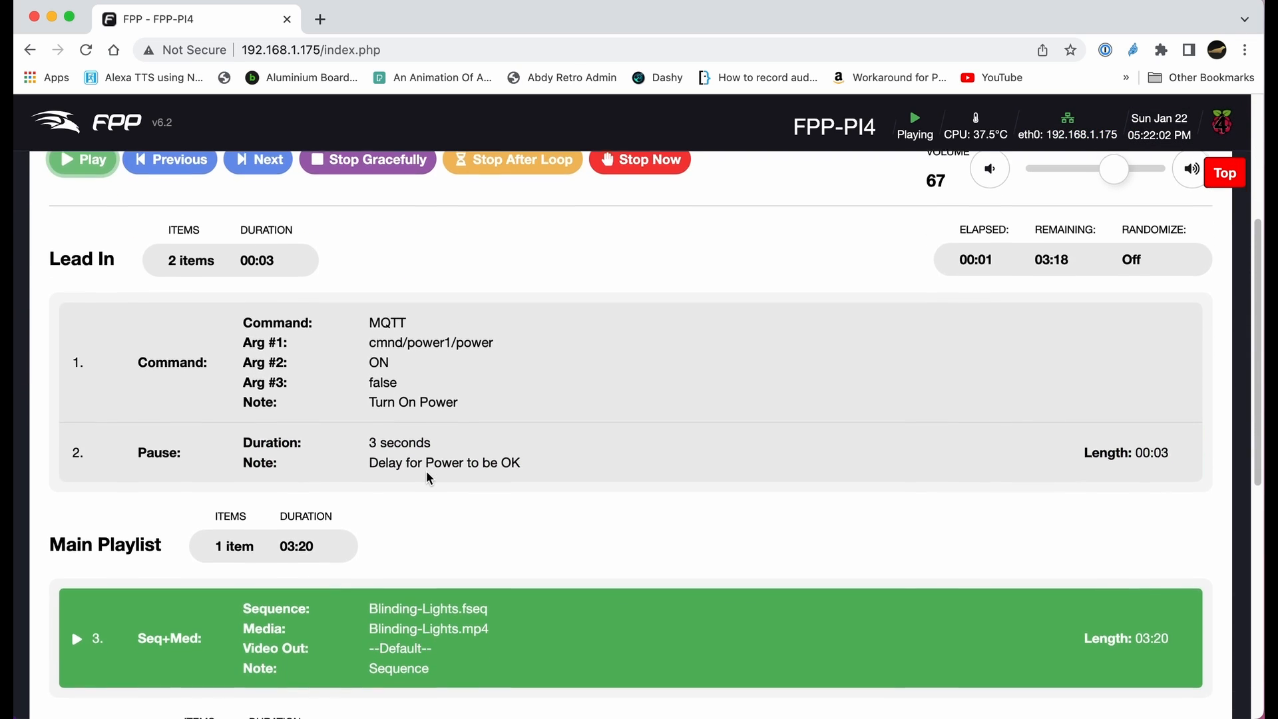
scroll(429, 478, down, 3)
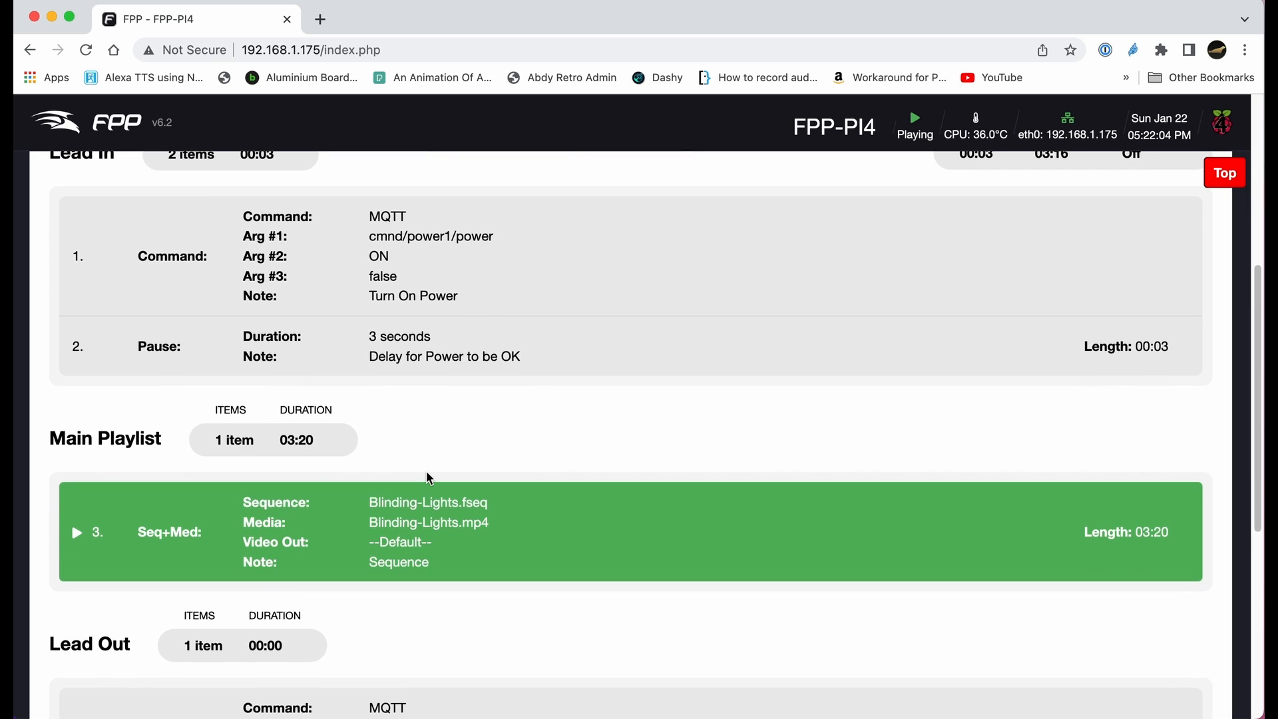
scroll(429, 478, down, 3)
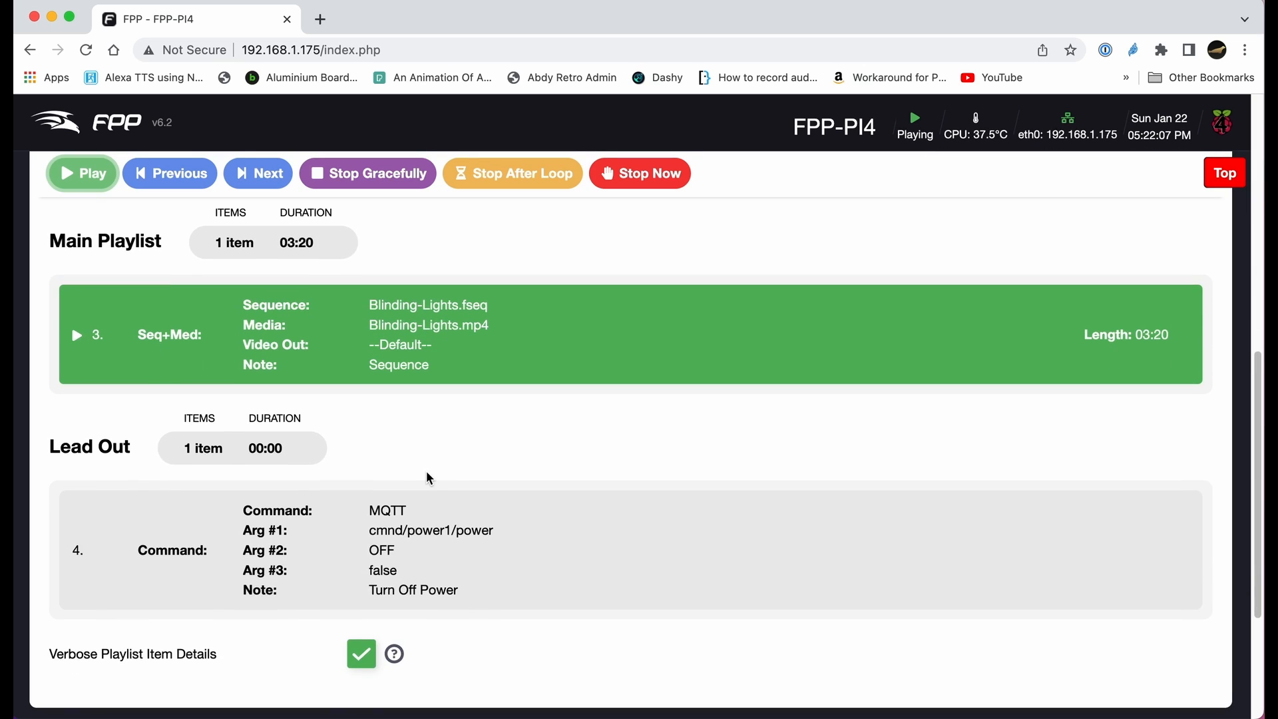
scroll(427, 472, up, 4)
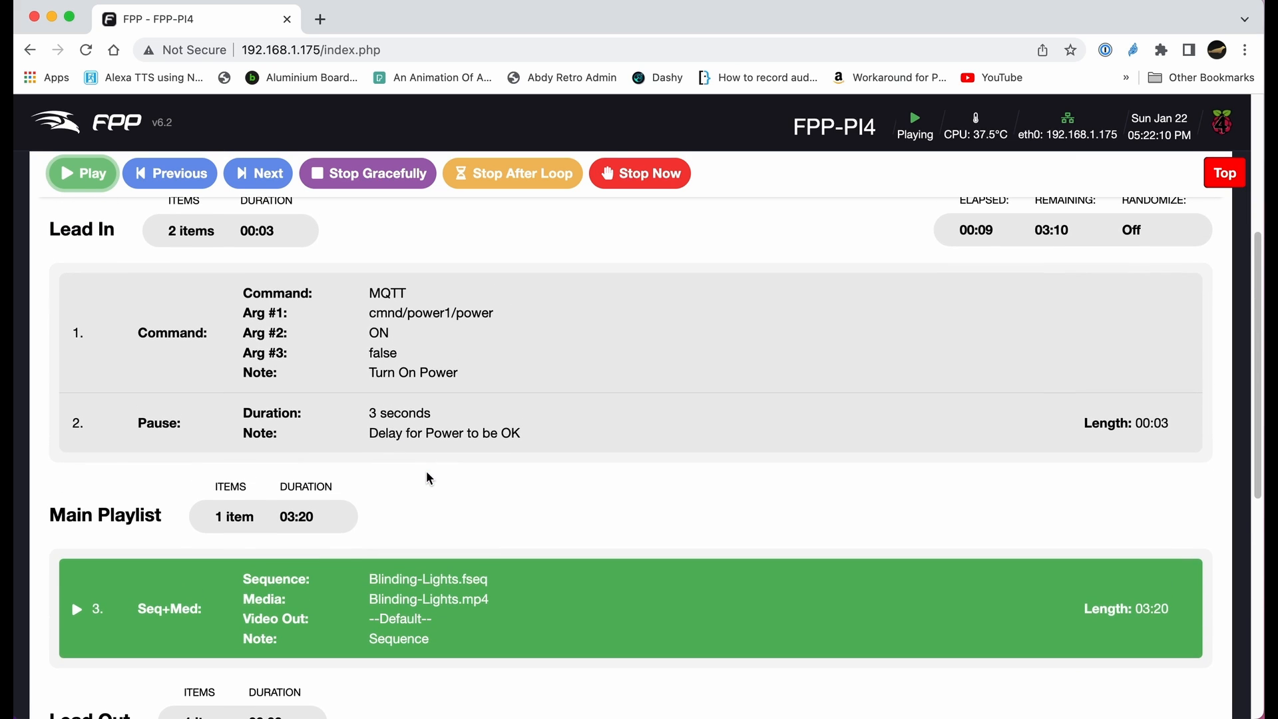
scroll(429, 478, up, 4)
scroll(426, 477, down, 1)
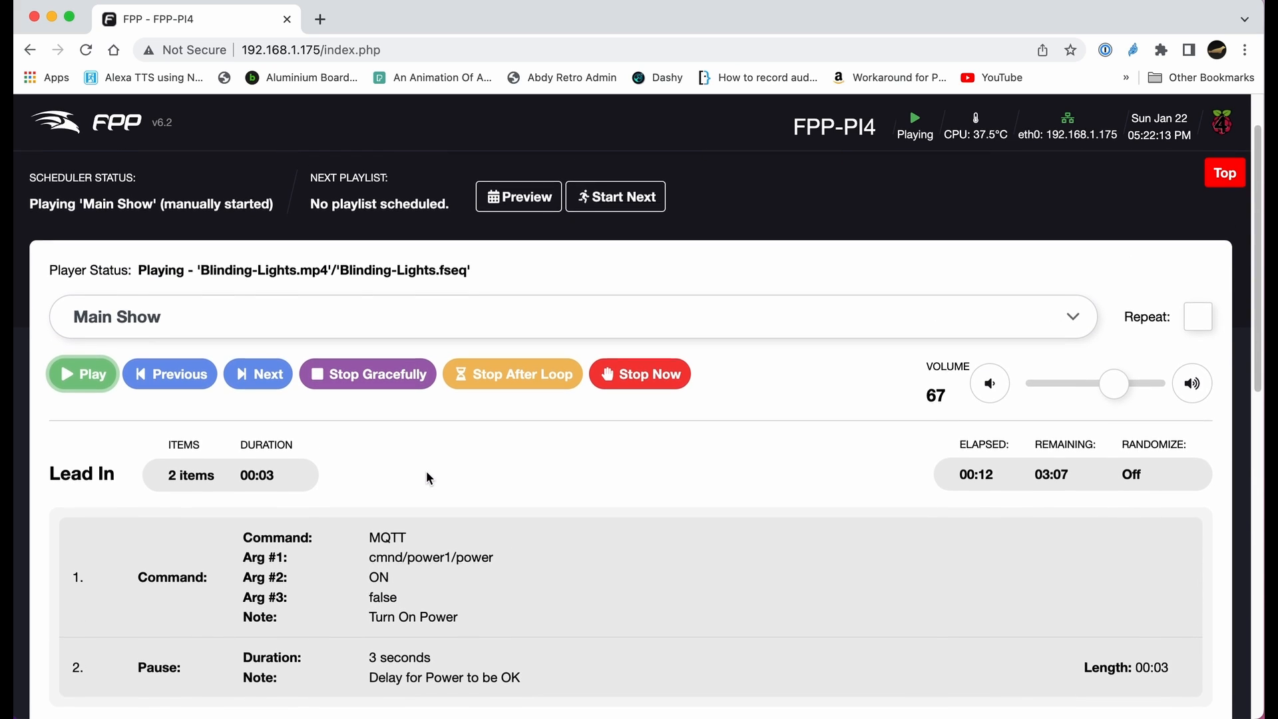
scroll(427, 472, down, 2)
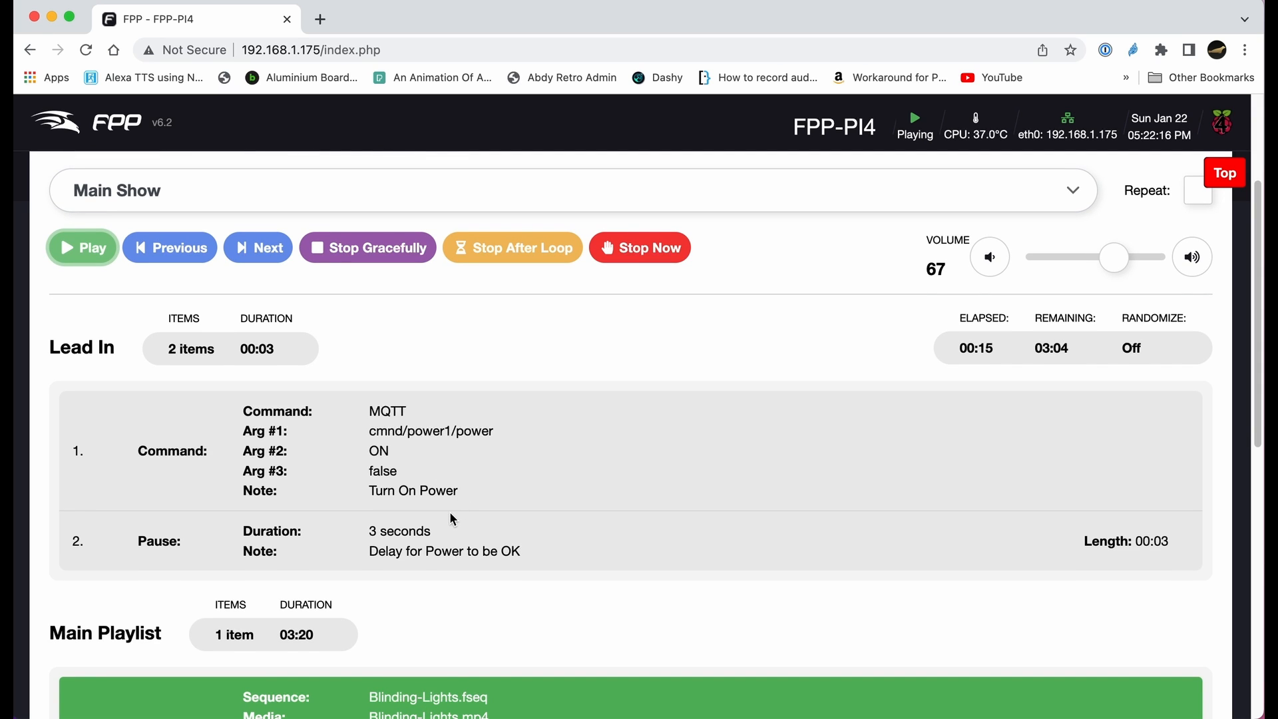
scroll(449, 514, down, 1)
scroll(451, 517, down, 1)
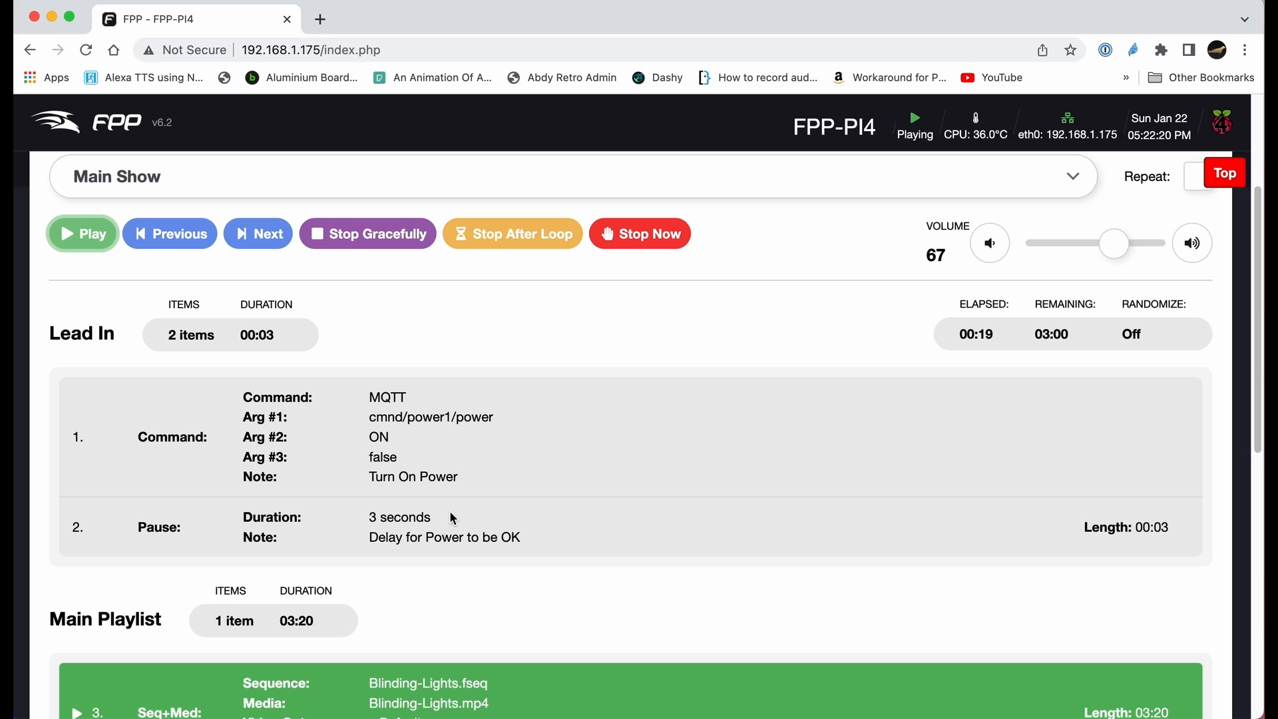